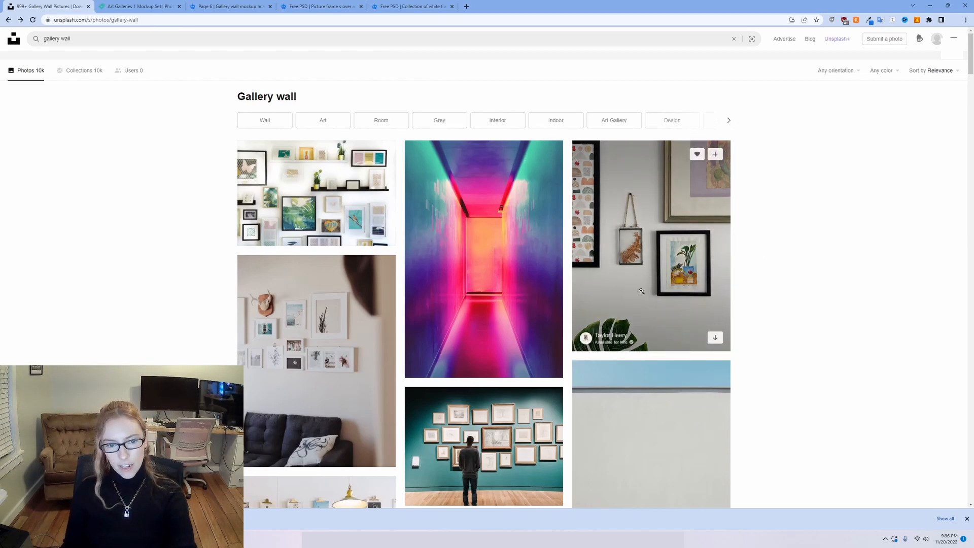
Browse the gallery wall photos on Unsplash, view the photo of white-framed art on a grey wall and return to the results.
{"action": "scroll", "coordinate": [556, 242], "scroll_direction": "down", "scroll_amount": 1}
{"action": "scroll", "coordinate": [556, 243], "scroll_direction": "down", "scroll_amount": 3}
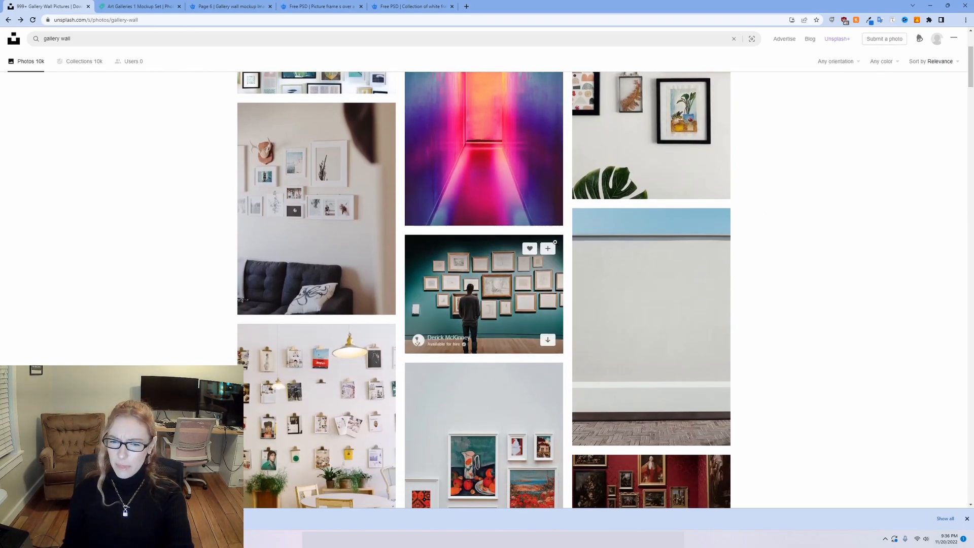
{"action": "scroll", "coordinate": [546, 324], "scroll_direction": "down", "scroll_amount": 2}
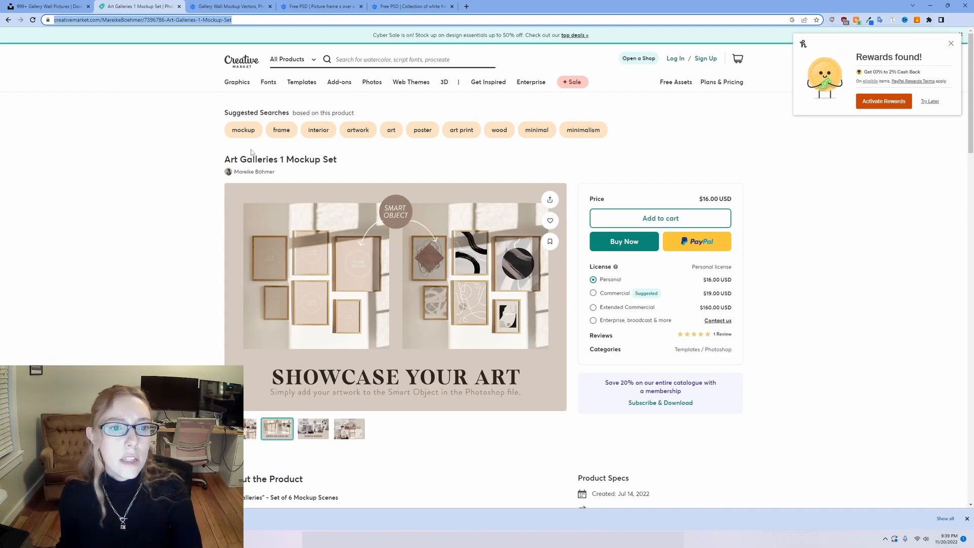
{"action": "left_click", "coordinate": [251, 429]}
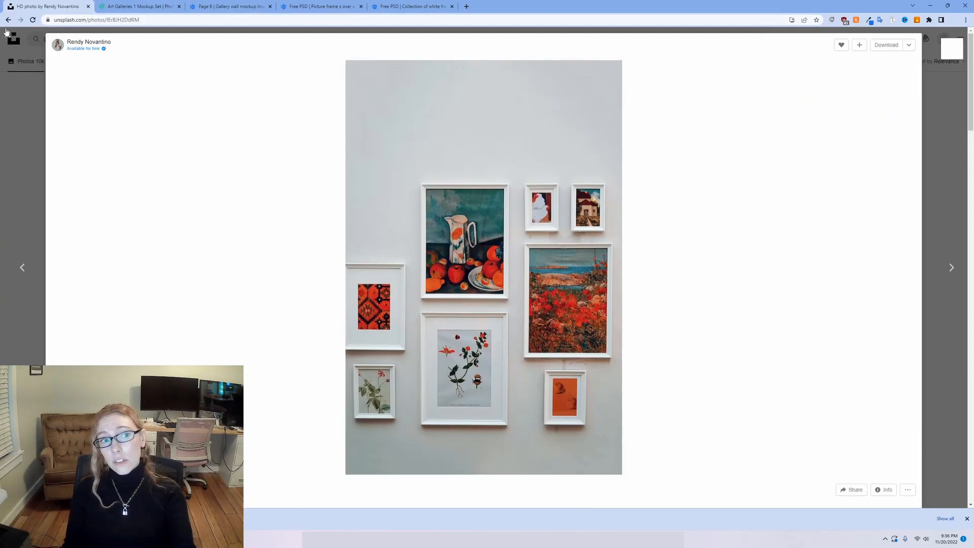
{"action": "left_click", "coordinate": [8, 35]}
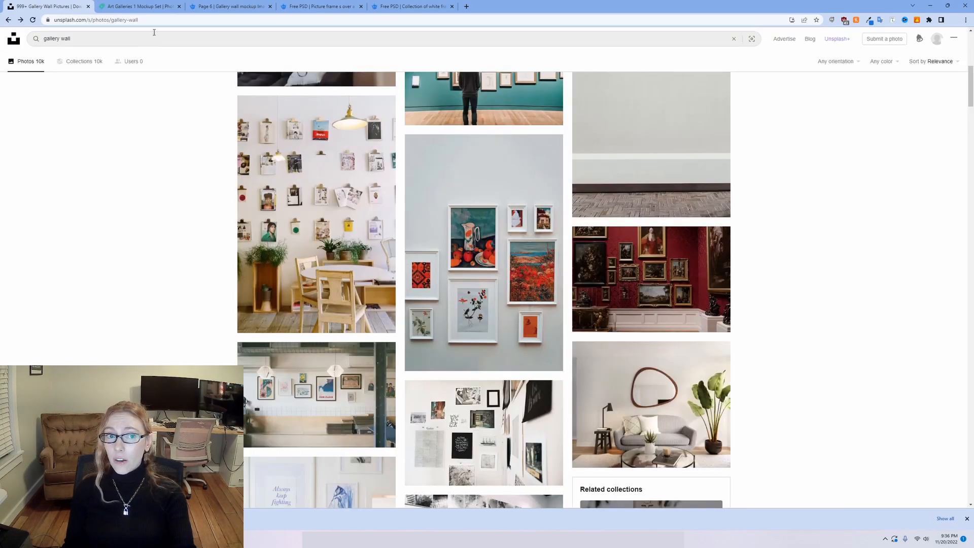
Browse Freepik's gallery wall mockup results and filter them to free photos.
{"action": "left_click", "coordinate": [222, 6]}
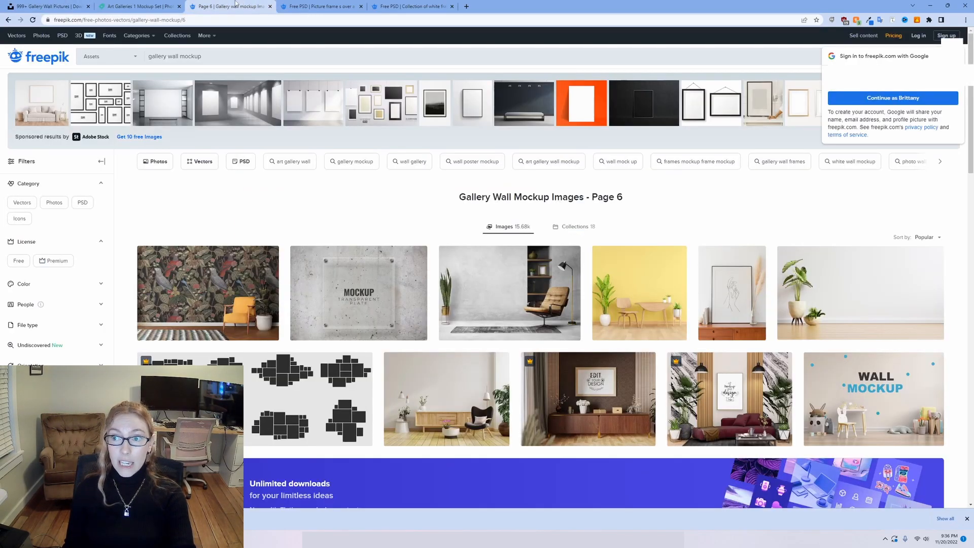
{"action": "scroll", "coordinate": [335, 205], "scroll_direction": "down", "scroll_amount": 3}
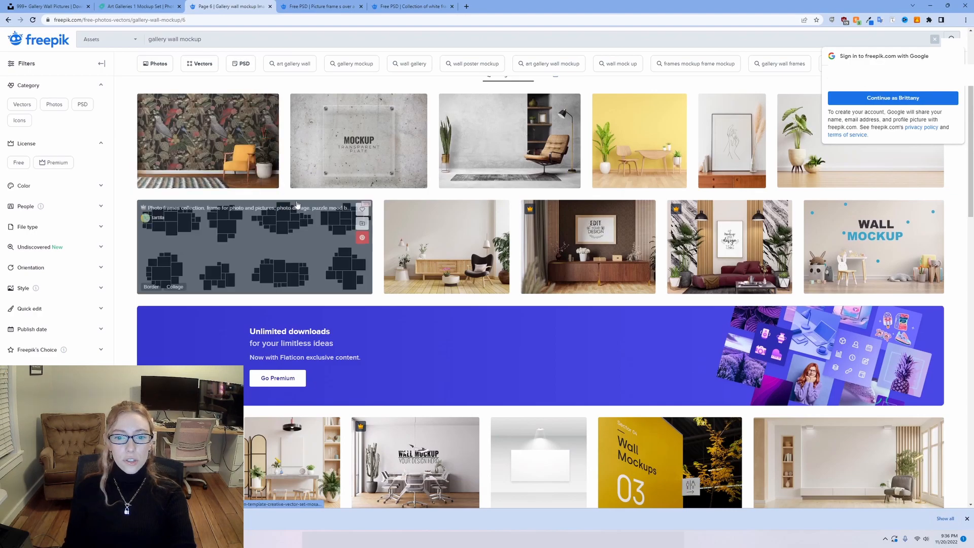
{"action": "scroll", "coordinate": [325, 218], "scroll_direction": "down", "scroll_amount": 5}
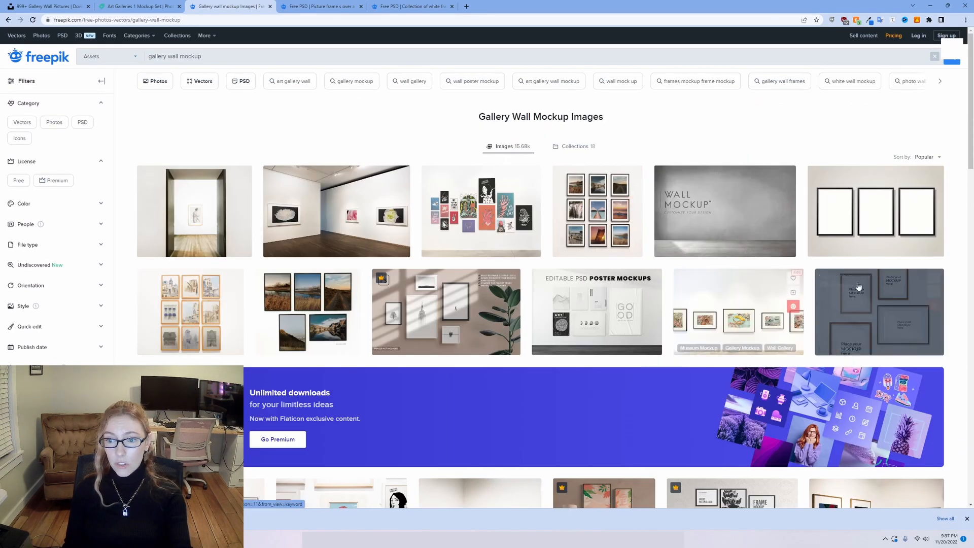
{"action": "left_click", "coordinate": [19, 182]}
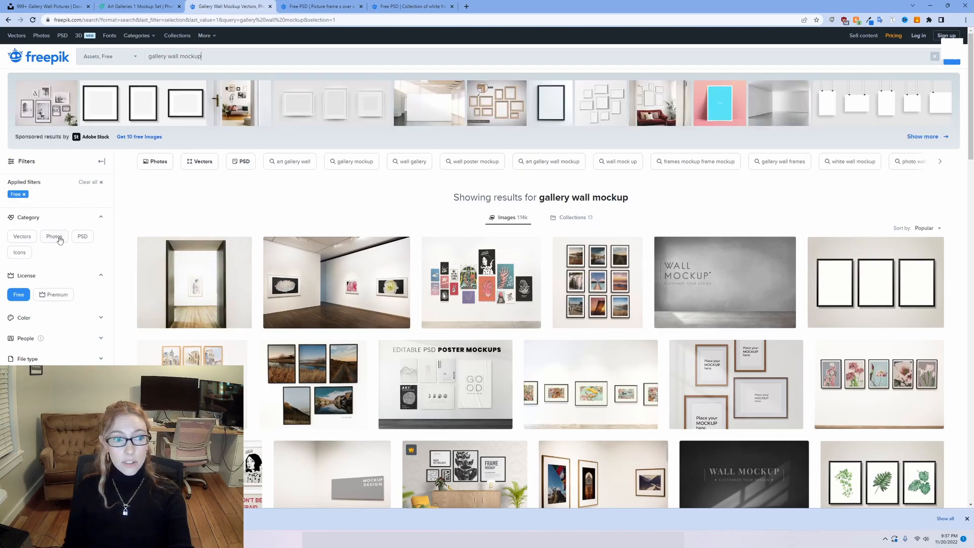
{"action": "left_click", "coordinate": [58, 239]}
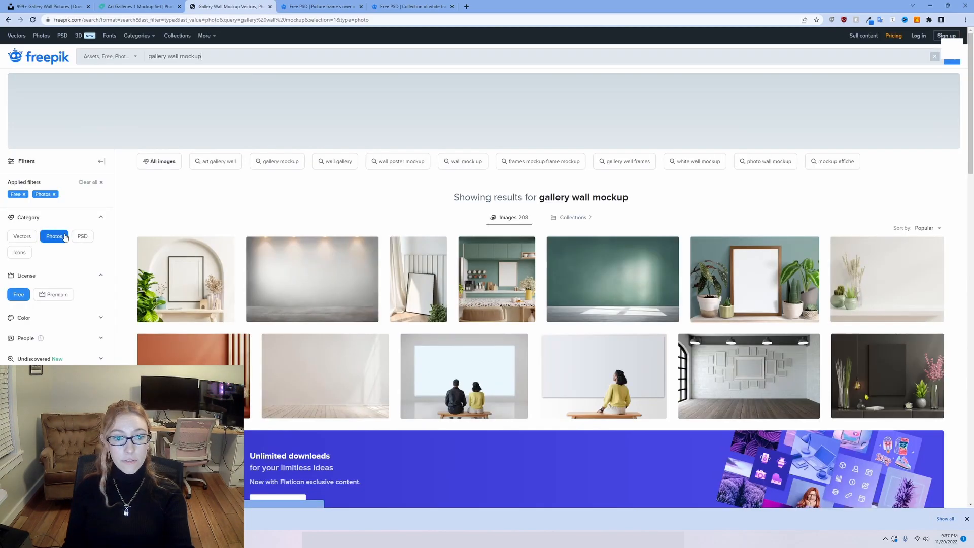
View the free wooden sideboard frame mockup and the collection of white frames mockup, and leave the browser for GIMP.
{"action": "key", "text": "ctrl+Tab"}
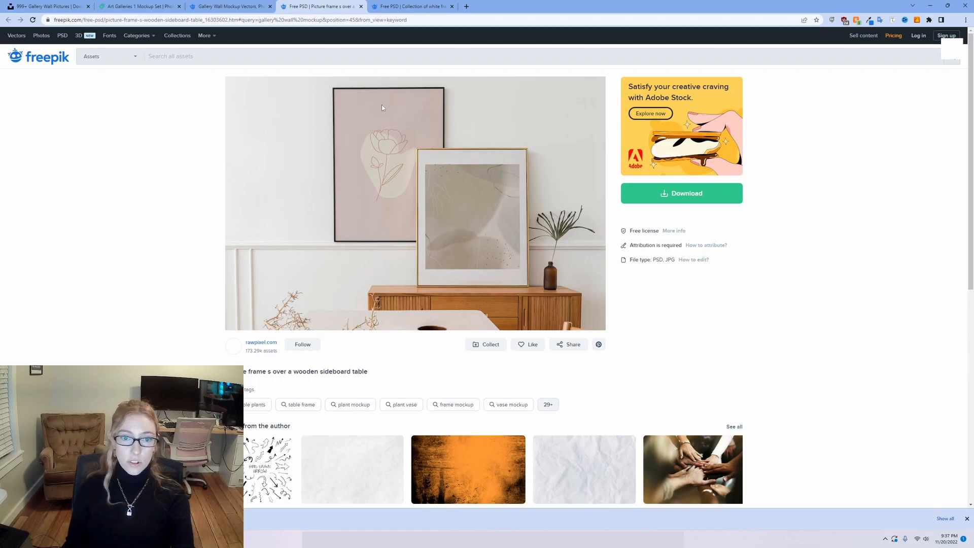
{"action": "left_click", "coordinate": [405, 6]}
{"action": "left_click", "coordinate": [593, 88]}
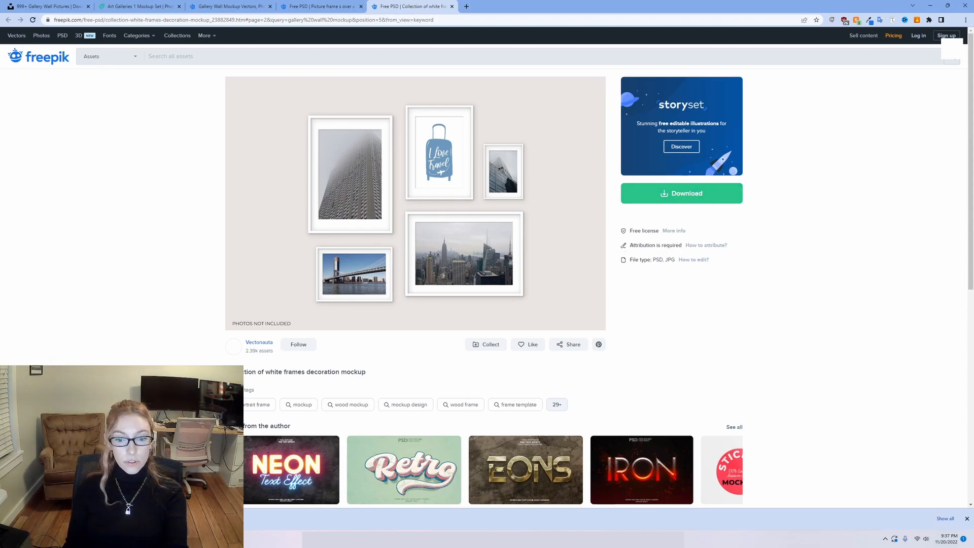
{"action": "left_click", "coordinate": [930, 6]}
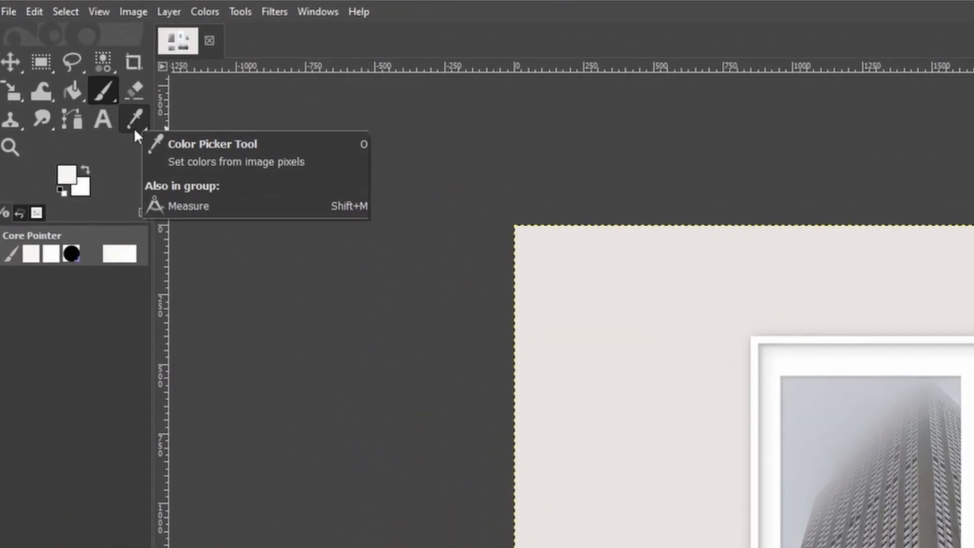
Sample the wall's beige color and paint over the "PHOTOS NOT INCLUDED" text with the Paintbrush.
{"action": "left_click", "coordinate": [133, 120]}
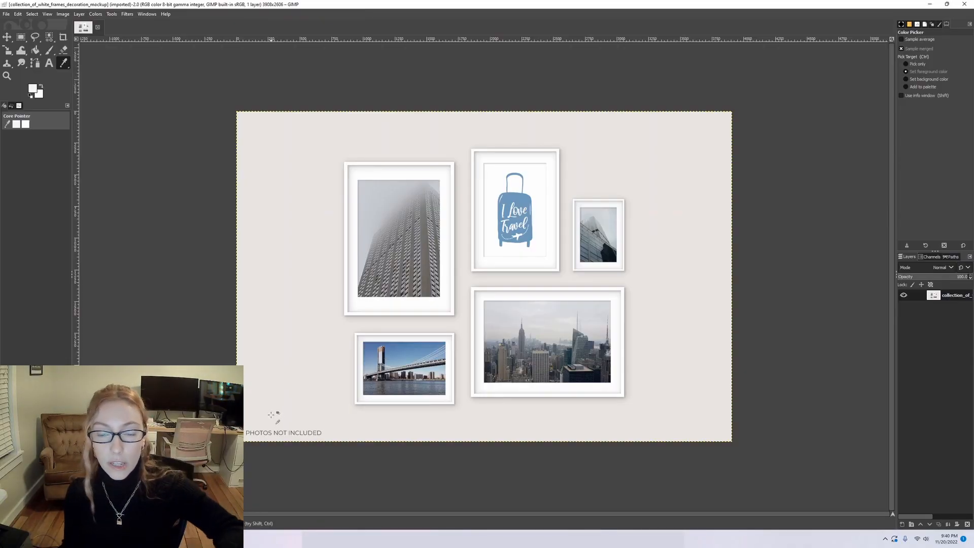
{"action": "left_click", "coordinate": [265, 414]}
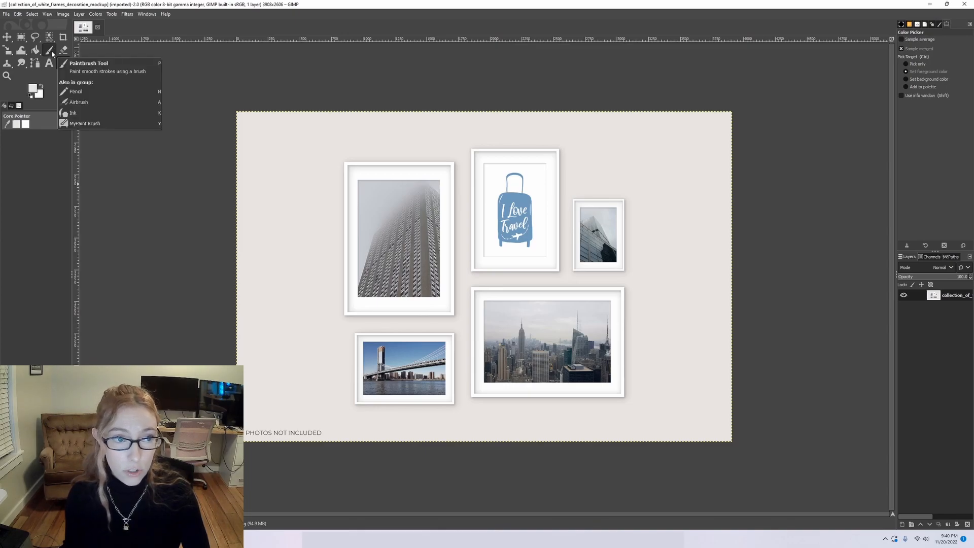
{"action": "left_click", "coordinate": [104, 52]}
{"action": "mouse_move", "coordinate": [319, 422]}
{"action": "left_mouse_down"}
{"action": "mouse_move", "coordinate": [257, 426]}
{"action": "mouse_move", "coordinate": [311, 426]}
{"action": "left_mouse_up"}
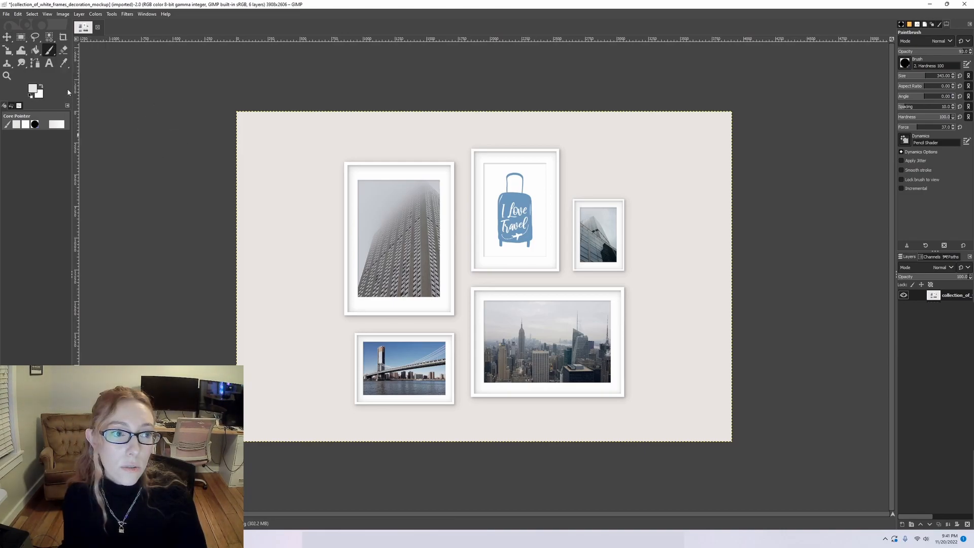
Draw a rectangular selection of about 647 × 920 px exactly around the foggy skyscraper photo in the tall frame.
{"action": "key", "text": "r"}
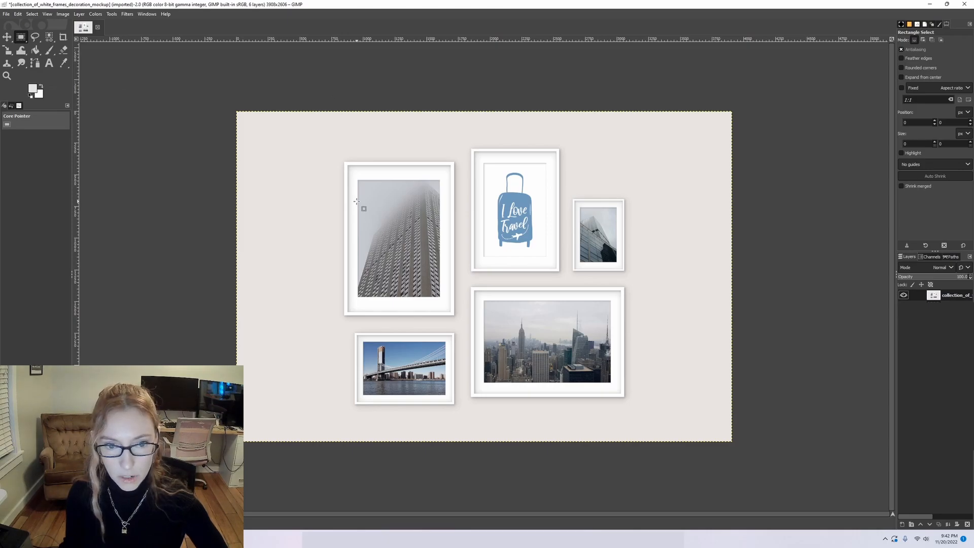
{"action": "scroll", "coordinate": [357, 201], "scroll_direction": "up", "scroll_amount": 6}
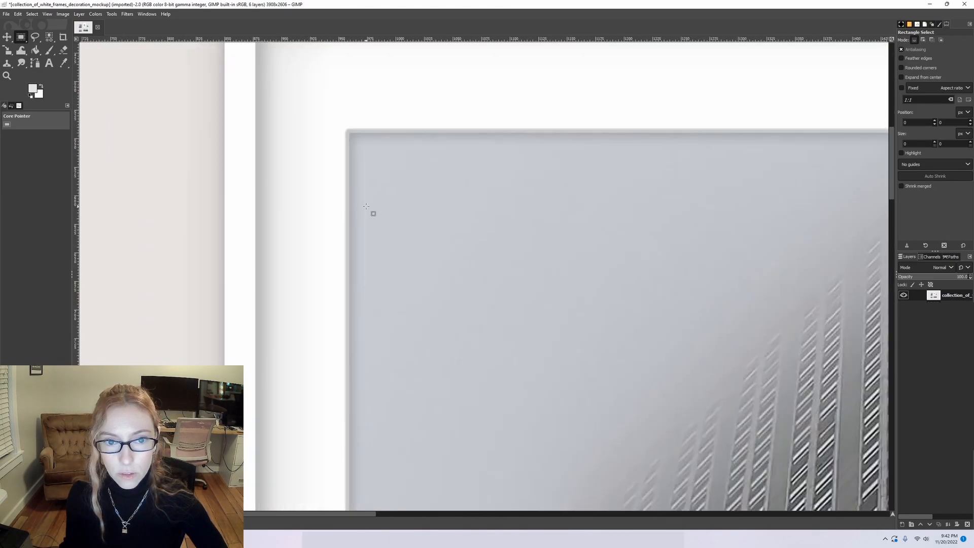
{"action": "scroll", "coordinate": [366, 206], "scroll_direction": "up", "scroll_amount": 2}
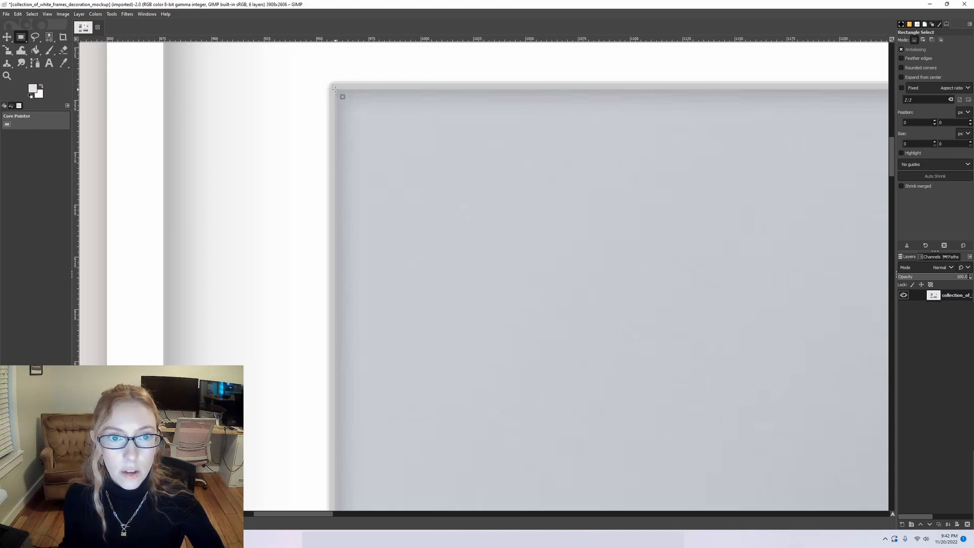
{"action": "left_click_drag", "start_coordinate": [336, 89], "coordinate": [830, 458]}
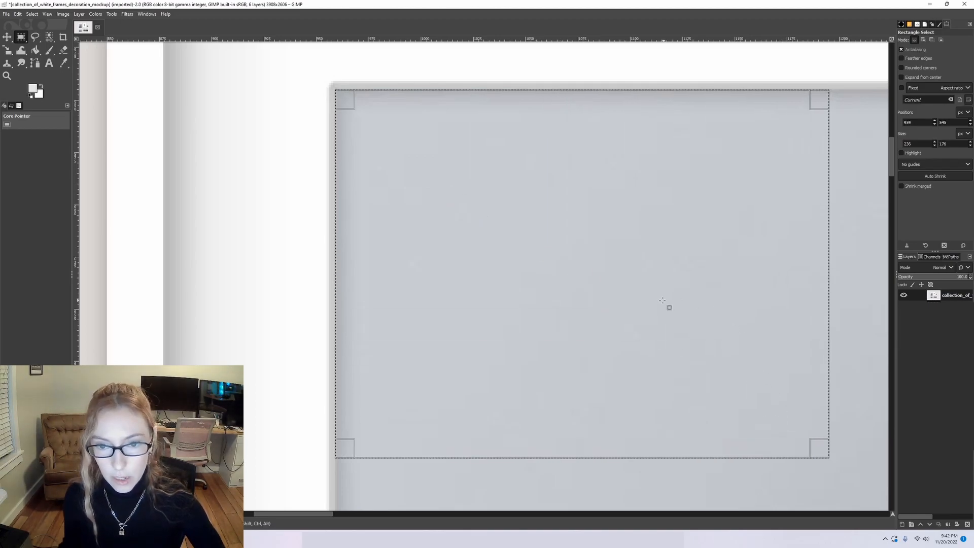
{"action": "scroll", "coordinate": [662, 296], "scroll_direction": "down", "scroll_amount": 5}
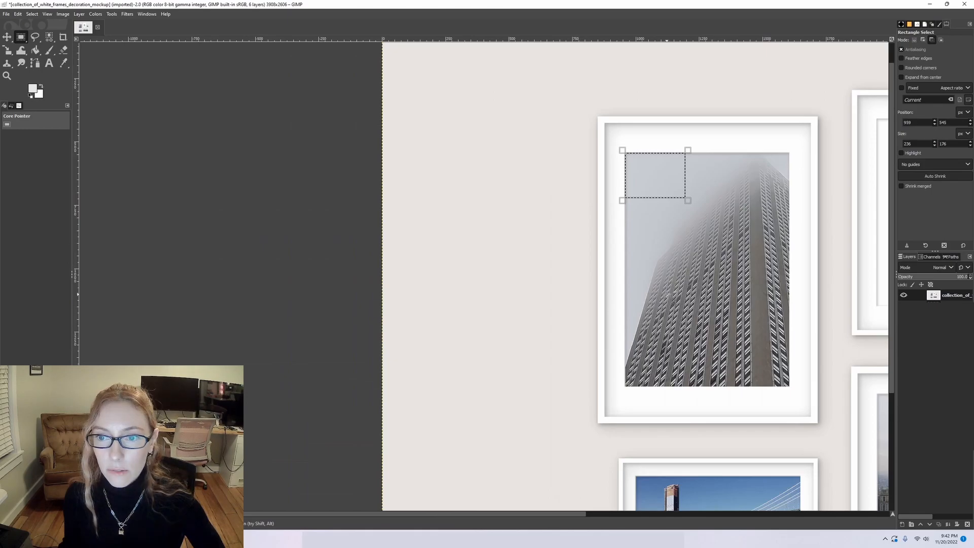
{"action": "left_click_drag", "start_coordinate": [688, 200], "coordinate": [789, 393]}
{"action": "scroll", "coordinate": [797, 388], "scroll_direction": "up", "scroll_amount": 4}
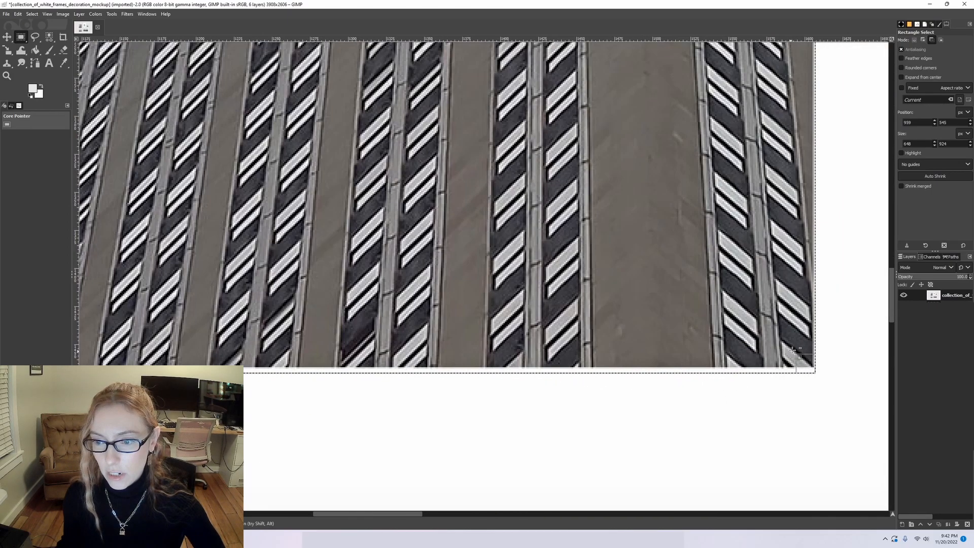
{"action": "scroll", "coordinate": [845, 387], "scroll_direction": "up", "scroll_amount": 4}
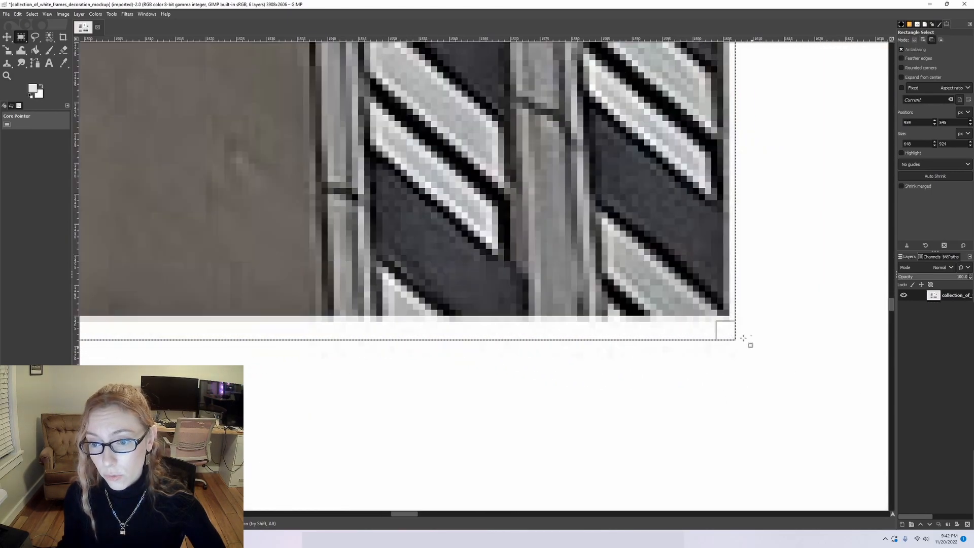
{"action": "left_click_drag", "start_coordinate": [725, 329], "coordinate": [714, 302]}
{"action": "scroll", "coordinate": [726, 285], "scroll_direction": "down", "scroll_amount": 10}
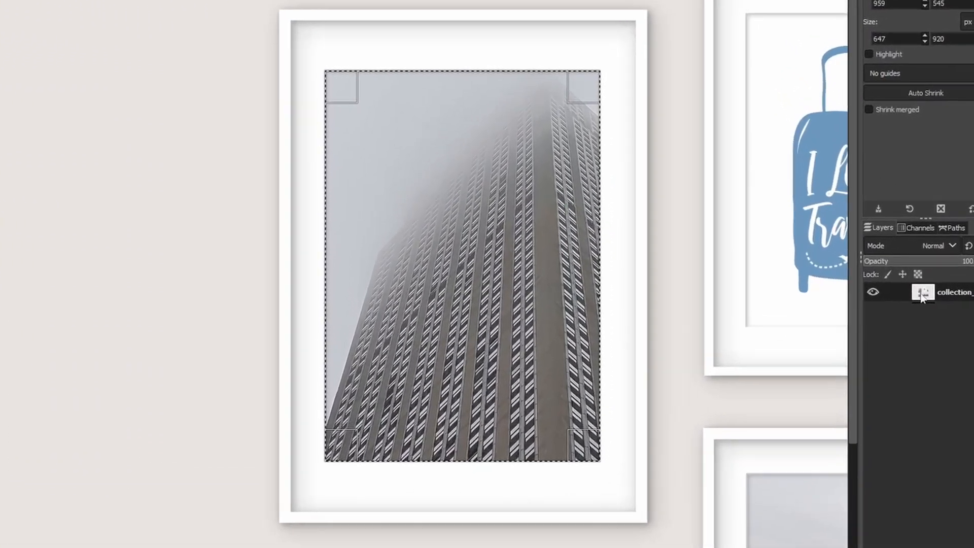
Add an alpha channel to the mockup layer and delete the selected skyscraper photo.
{"action": "right_click", "coordinate": [931, 296]}
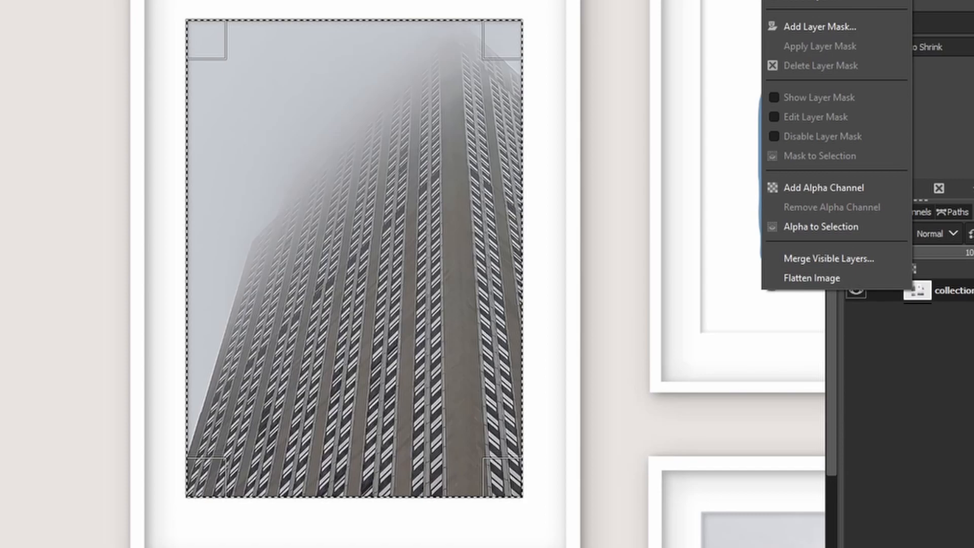
{"action": "left_click", "coordinate": [850, 187]}
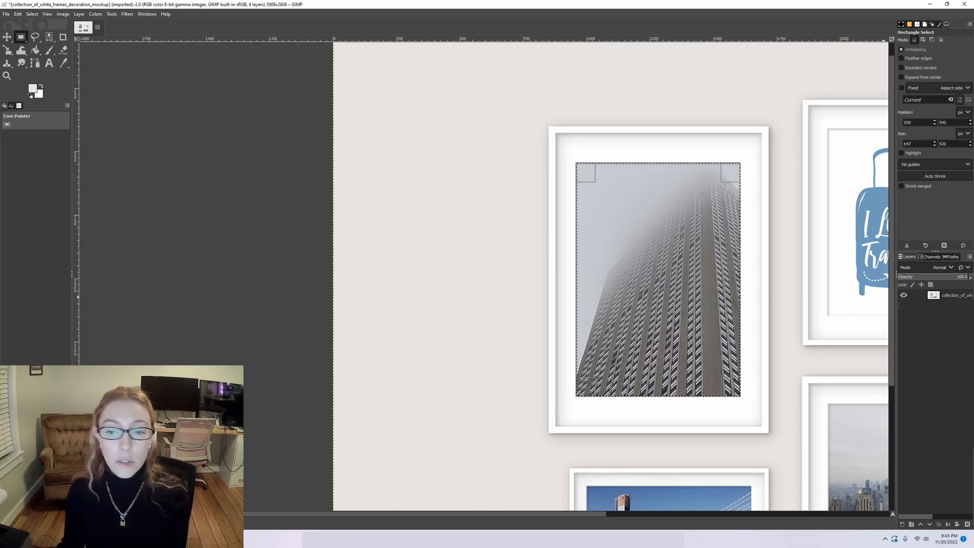
{"action": "scroll", "coordinate": [601, 314], "scroll_direction": "right", "scroll_amount": 5}
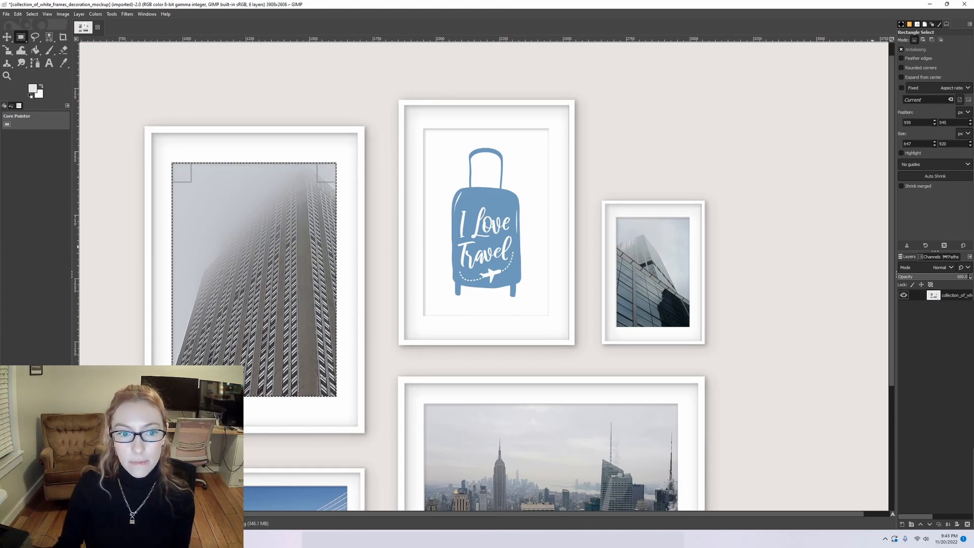
{"action": "key", "text": "Delete"}
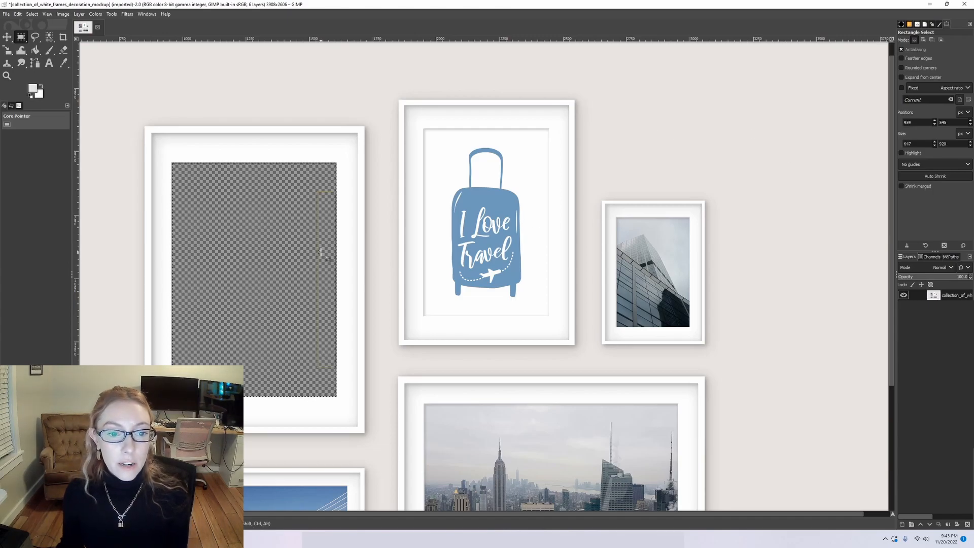
Select the "I Love Travel" suitcase print inside its mat, about 493 × 737 px, and delete it to transparency.
{"action": "scroll", "coordinate": [203, 305], "scroll_direction": "up", "scroll_amount": 1}
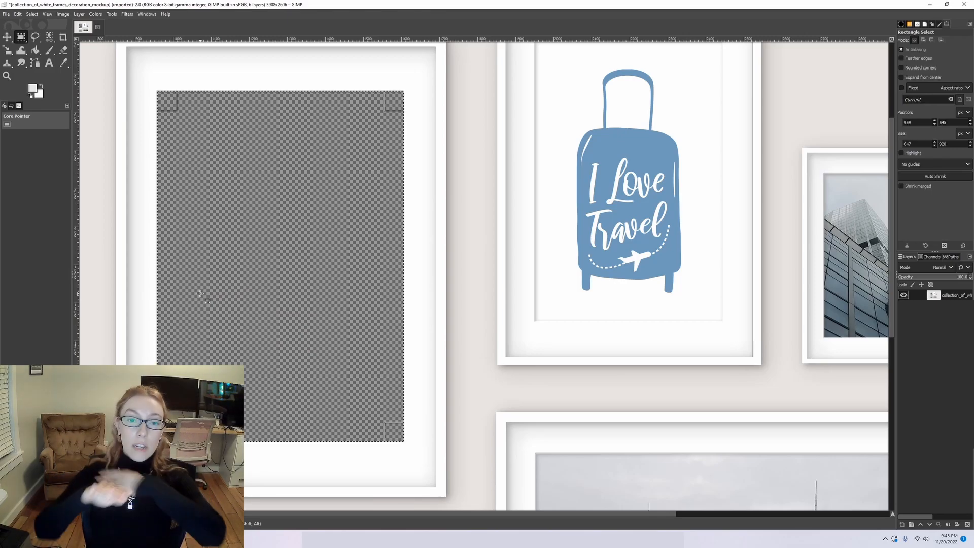
{"action": "scroll", "coordinate": [200, 294], "scroll_direction": "down", "scroll_amount": 2}
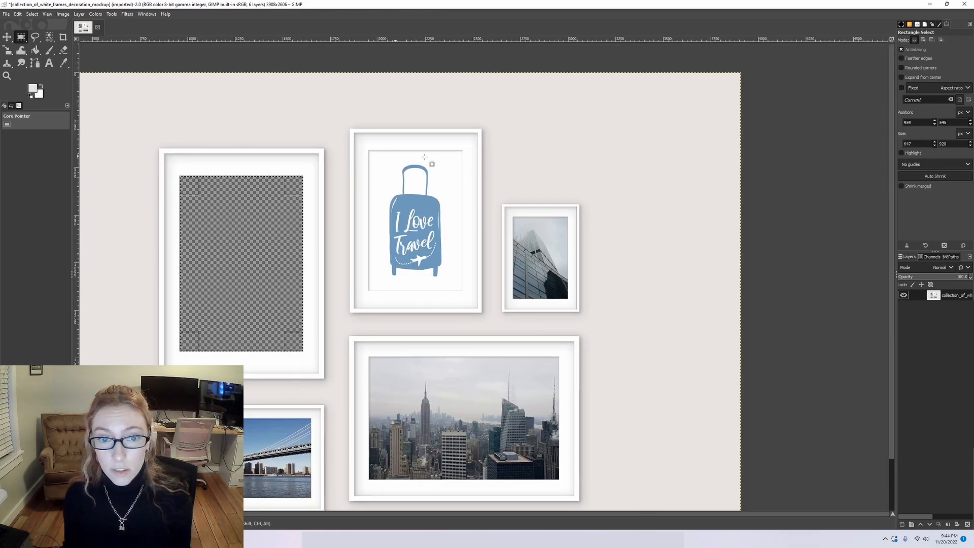
{"action": "scroll", "coordinate": [375, 163], "scroll_direction": "up", "scroll_amount": 3}
{"action": "scroll", "coordinate": [370, 152], "scroll_direction": "up", "scroll_amount": 2}
{"action": "scroll", "coordinate": [365, 92], "scroll_direction": "up", "scroll_amount": 2}
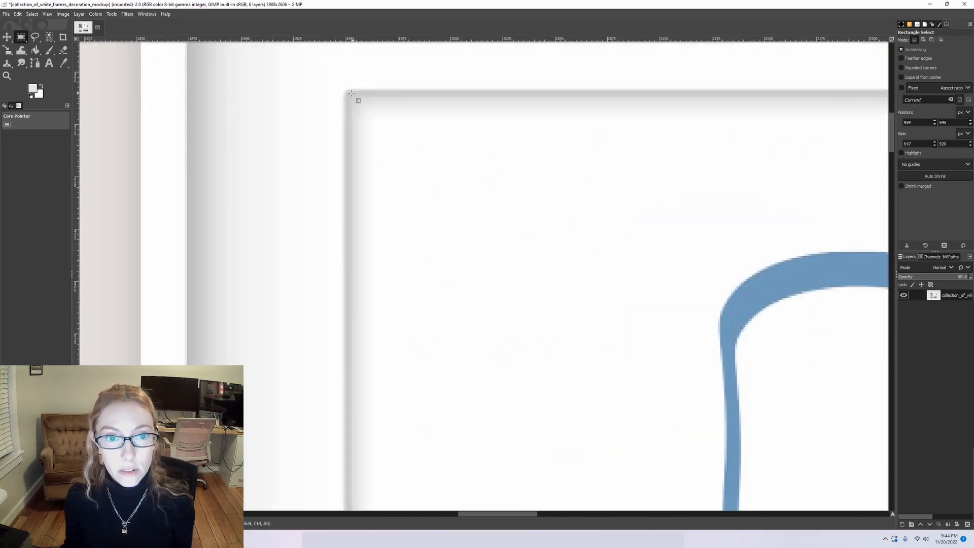
{"action": "left_click_drag", "start_coordinate": [349, 93], "coordinate": [784, 499]}
{"action": "scroll", "coordinate": [785, 500], "scroll_direction": "down", "scroll_amount": 3}
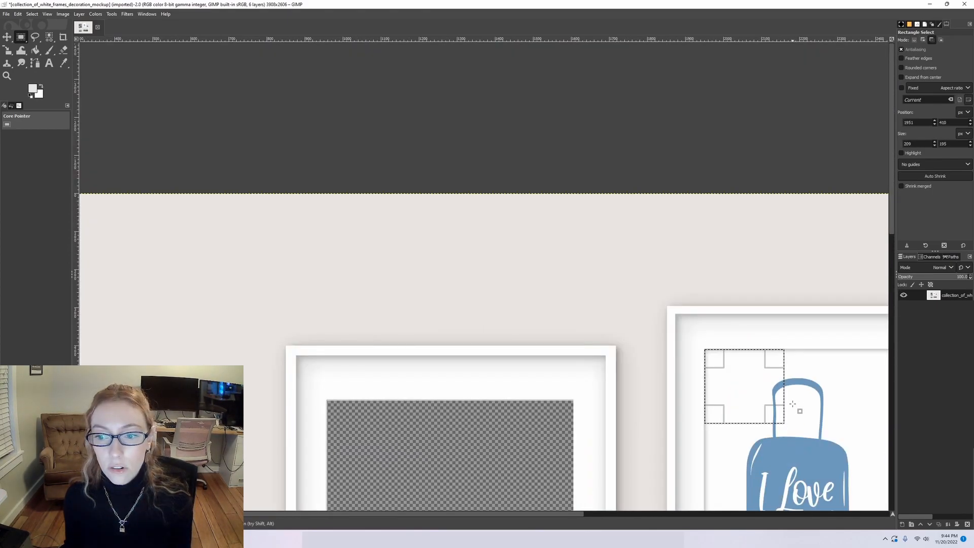
{"action": "scroll", "coordinate": [782, 406], "scroll_direction": "down", "scroll_amount": 4}
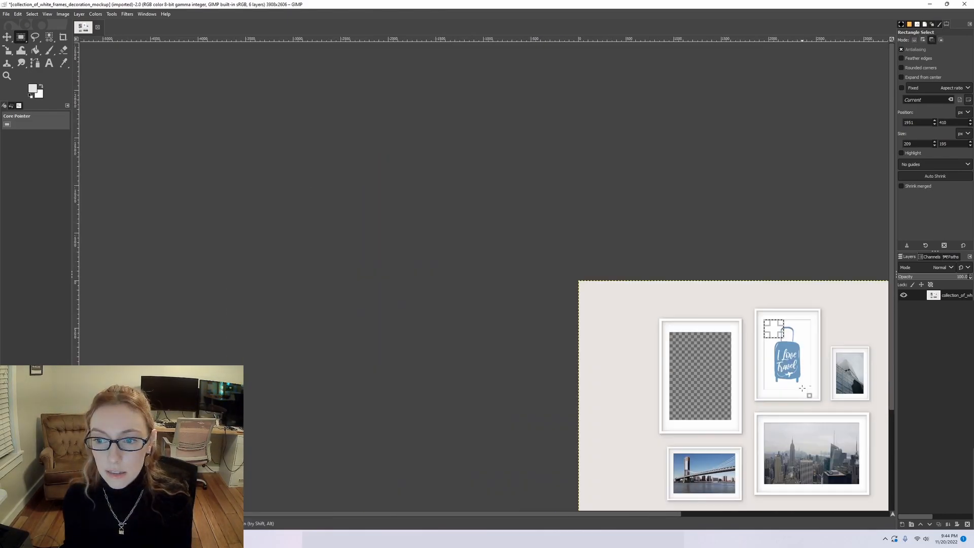
{"action": "scroll", "coordinate": [701, 322], "scroll_direction": "up", "scroll_amount": 4}
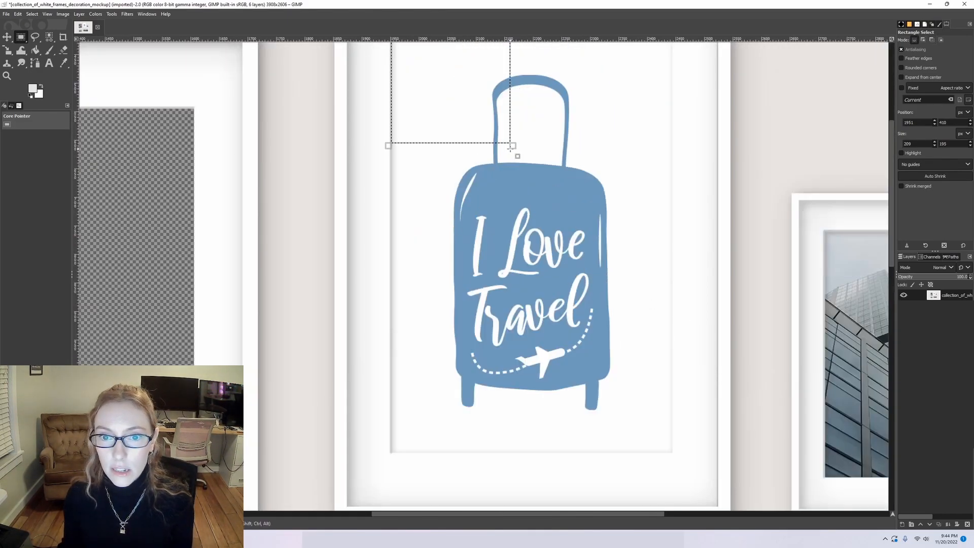
{"action": "left_click_drag", "start_coordinate": [504, 138], "coordinate": [667, 447]}
{"action": "scroll", "coordinate": [674, 455], "scroll_direction": "up", "scroll_amount": 4}
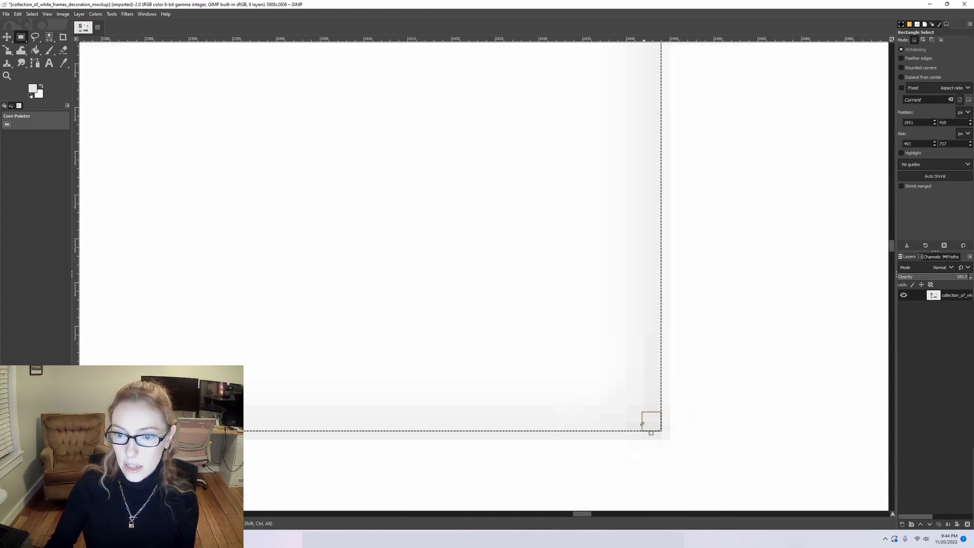
{"action": "key", "text": "Delete"}
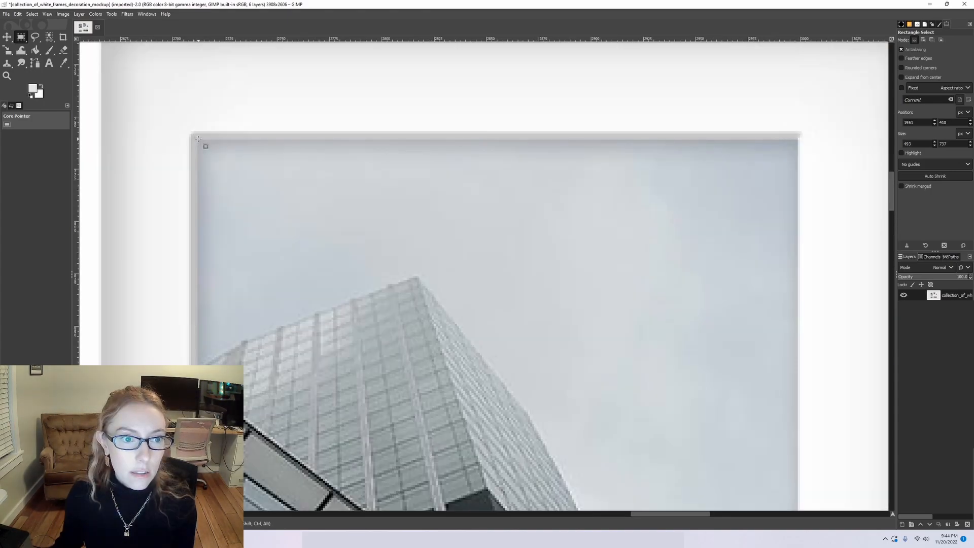
Select the glass building photo in the smallest frame with a fitted rectangle and delete it to transparency.
{"action": "left_click_drag", "start_coordinate": [198, 138], "coordinate": [800, 466]}
{"action": "scroll", "coordinate": [799, 395], "scroll_direction": "down", "scroll_amount": 5}
{"action": "scroll", "coordinate": [798, 329], "scroll_direction": "up", "scroll_amount": 2}
{"action": "left_click_drag", "start_coordinate": [790, 112], "coordinate": [788, 451]}
{"action": "scroll", "coordinate": [792, 218], "scroll_direction": "down", "scroll_amount": 2}
{"action": "key", "text": "Delete"}
Select the bridge photo in the lower frame with a rectangle of about 649 × 419 px and delete it to transparency.
{"action": "scroll", "coordinate": [509, 151], "scroll_direction": "down", "scroll_amount": 7}
{"action": "scroll", "coordinate": [299, 451], "scroll_direction": "up", "scroll_amount": 5}
{"action": "left_click_drag", "start_coordinate": [347, 77], "coordinate": [820, 415]}
{"action": "scroll", "coordinate": [642, 304], "scroll_direction": "down", "scroll_amount": 2}
{"action": "scroll", "coordinate": [679, 310], "scroll_direction": "down", "scroll_amount": 1}
{"action": "scroll", "coordinate": [821, 414], "scroll_direction": "up", "scroll_amount": 6}
{"action": "left_click_drag", "start_coordinate": [731, 391], "coordinate": [747, 410]}
{"action": "key", "text": "Delete"}
{"action": "scroll", "coordinate": [661, 284], "scroll_direction": "down", "scroll_amount": 4}
{"action": "scroll", "coordinate": [665, 299], "scroll_direction": "down", "scroll_amount": 3}
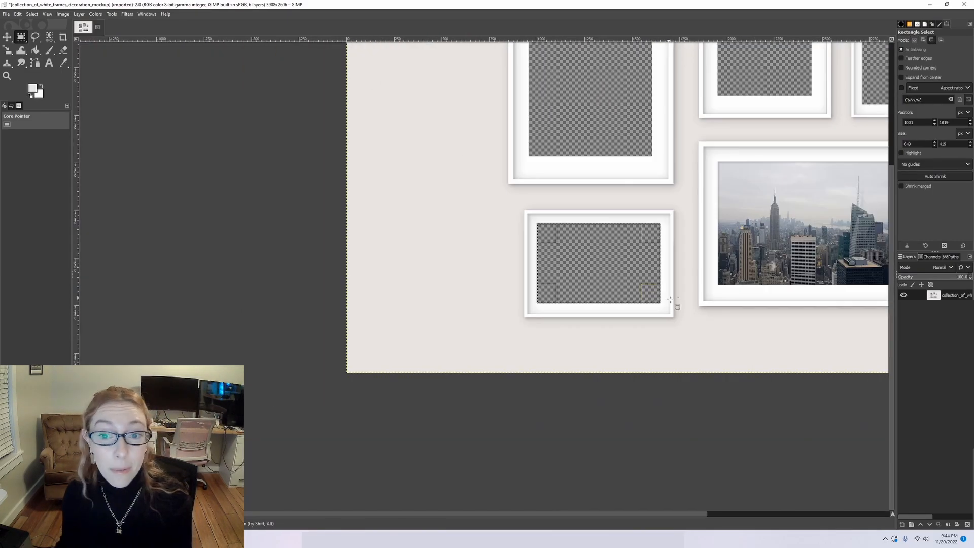
Start a path with the Paths tool at the upper-left corner of the skyline photo in the large landscape frame.
{"action": "scroll", "coordinate": [617, 325], "scroll_direction": "left", "scroll_amount": 3}
{"action": "scroll", "coordinate": [590, 309], "scroll_direction": "down", "scroll_amount": 1}
{"action": "scroll", "coordinate": [589, 309], "scroll_direction": "up", "scroll_amount": 3}
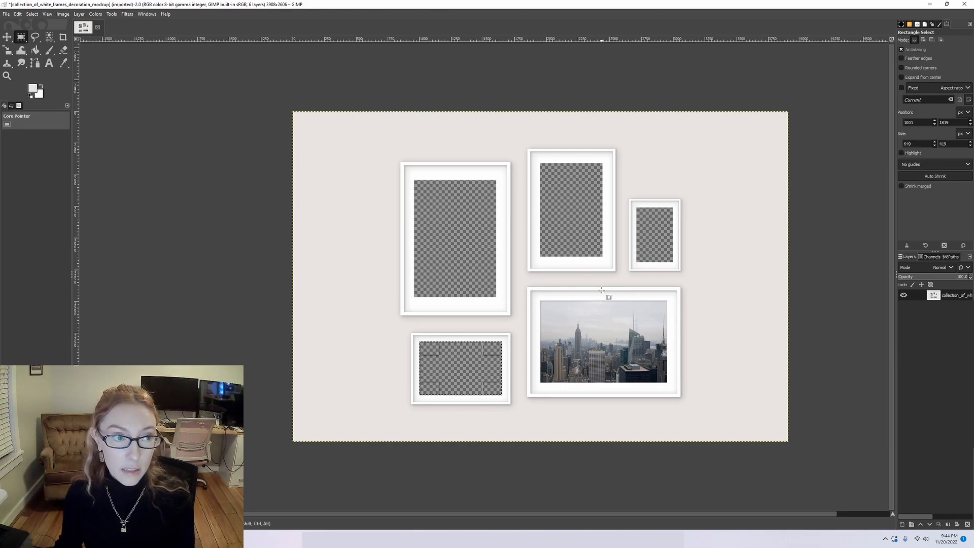
{"action": "left_click", "coordinate": [14, 39]}
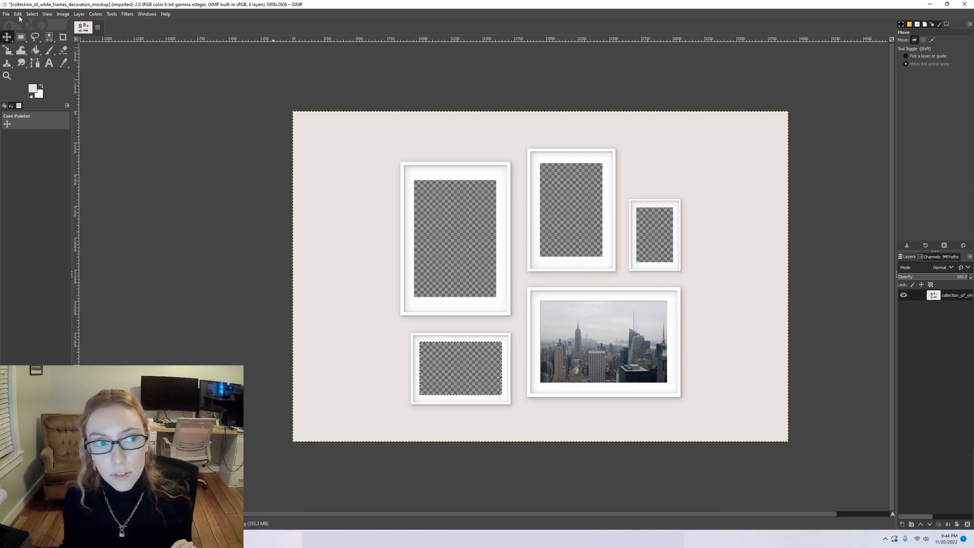
{"action": "left_click", "coordinate": [35, 65]}
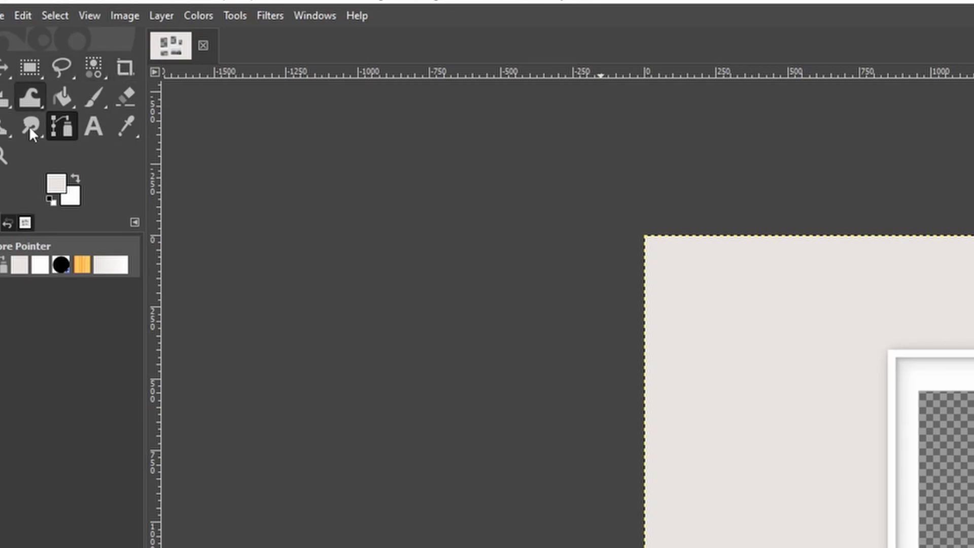
{"action": "left_click", "coordinate": [236, 14]}
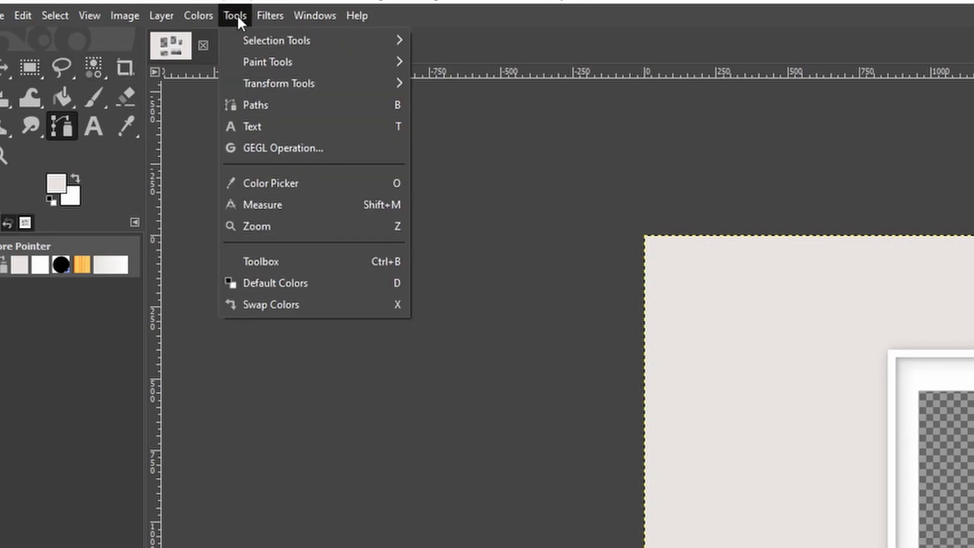
{"action": "left_click", "coordinate": [249, 105]}
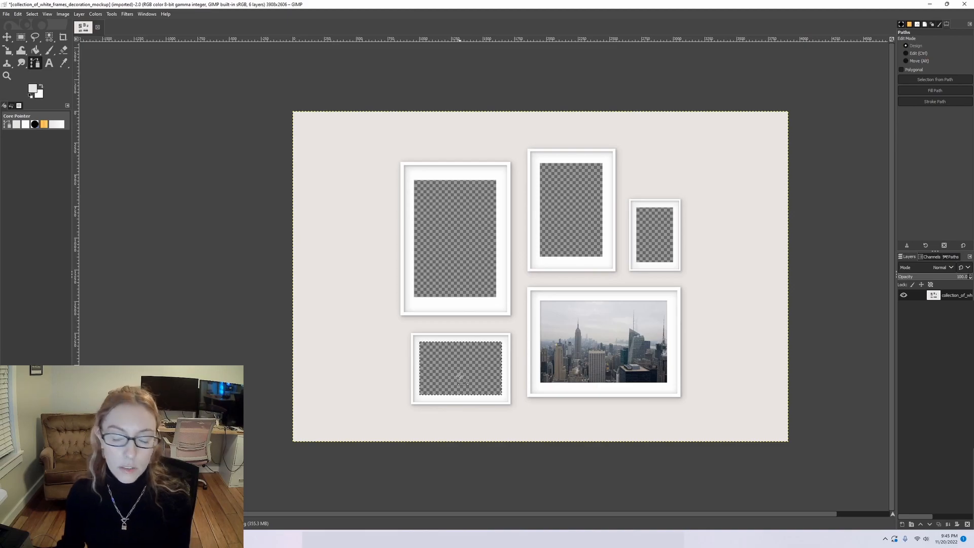
{"action": "scroll", "coordinate": [660, 388], "scroll_direction": "up", "scroll_amount": 2}
{"action": "scroll", "coordinate": [631, 395], "scroll_direction": "up", "scroll_amount": 1}
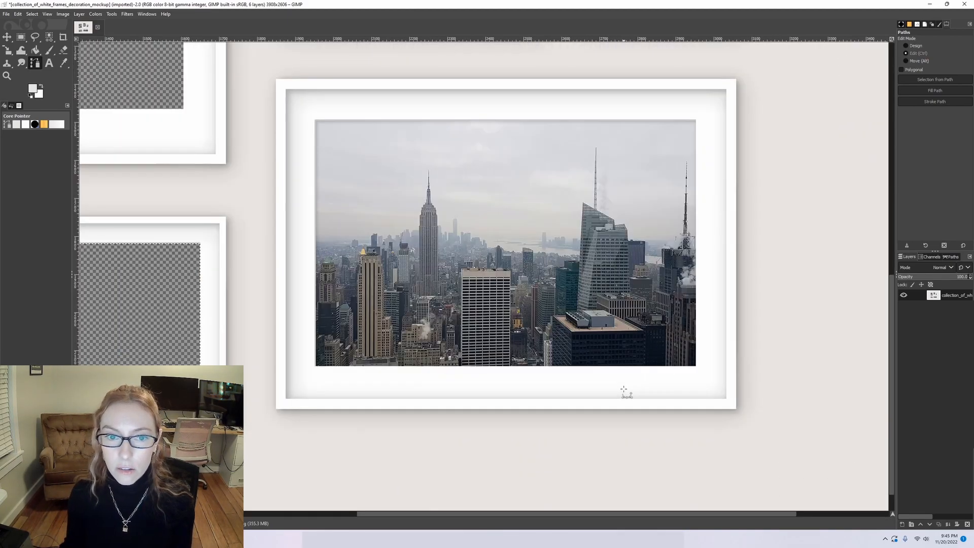
{"action": "scroll", "coordinate": [304, 93], "scroll_direction": "up", "scroll_amount": 4}
{"action": "scroll", "coordinate": [312, 136], "scroll_direction": "up", "scroll_amount": 1}
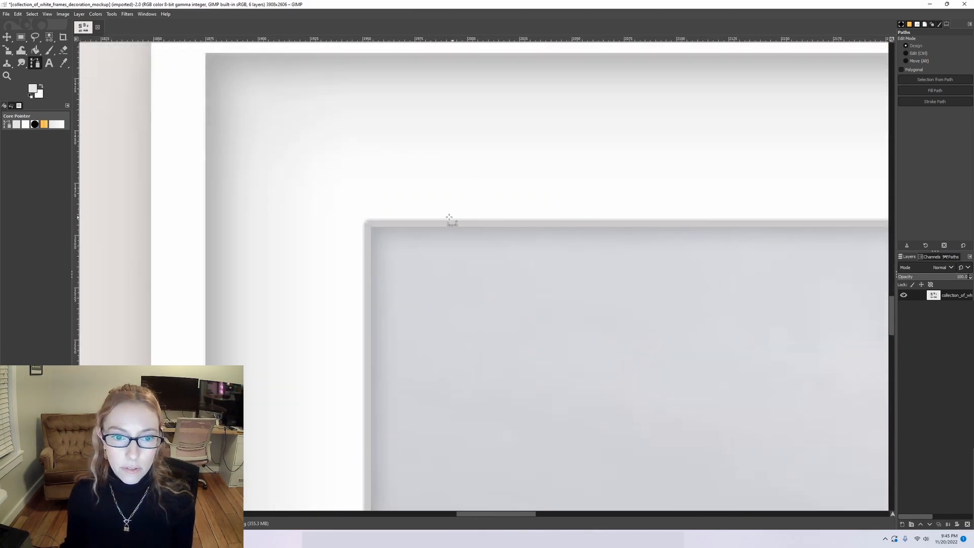
{"action": "left_click", "coordinate": [372, 229]}
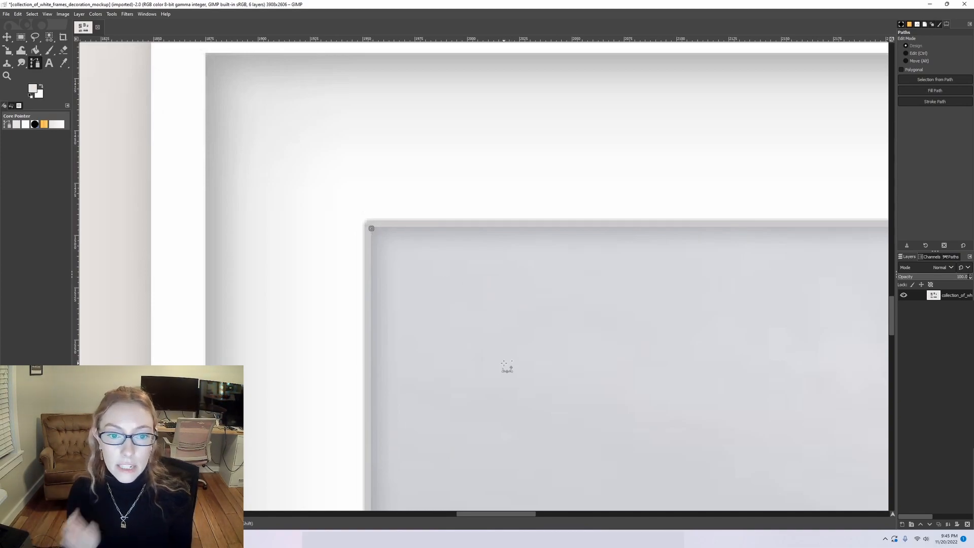
Add a path anchor at the upper-right corner of the skyline photo.
{"action": "scroll", "coordinate": [587, 287], "scroll_direction": "down", "scroll_amount": 4}
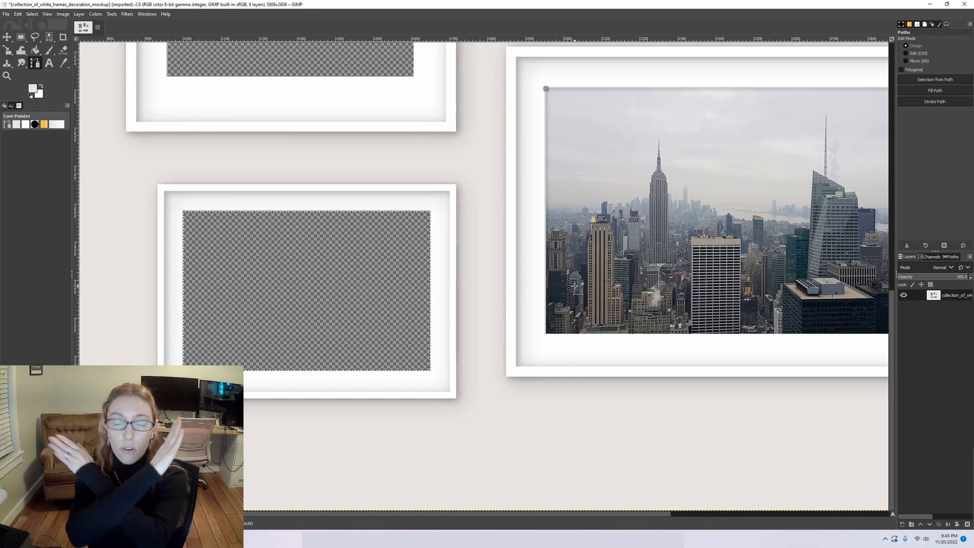
{"action": "scroll", "coordinate": [802, 124], "scroll_direction": "right", "scroll_amount": 3}
{"action": "scroll", "coordinate": [761, 108], "scroll_direction": "up", "scroll_amount": 9}
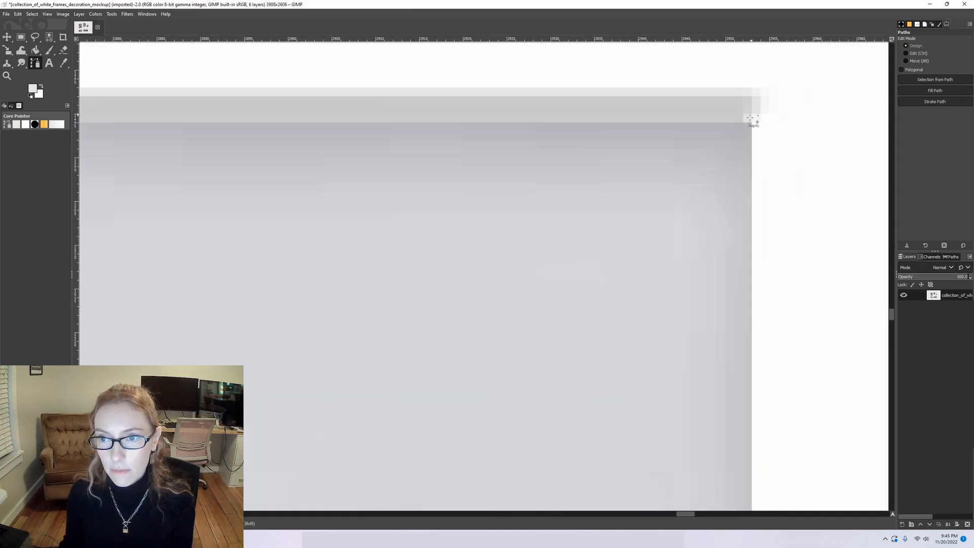
{"action": "left_click", "coordinate": [752, 122]}
Add path anchors at the lower-right and lower-left corners of the skyline photo.
{"action": "scroll", "coordinate": [783, 254], "scroll_direction": "down", "scroll_amount": 3}
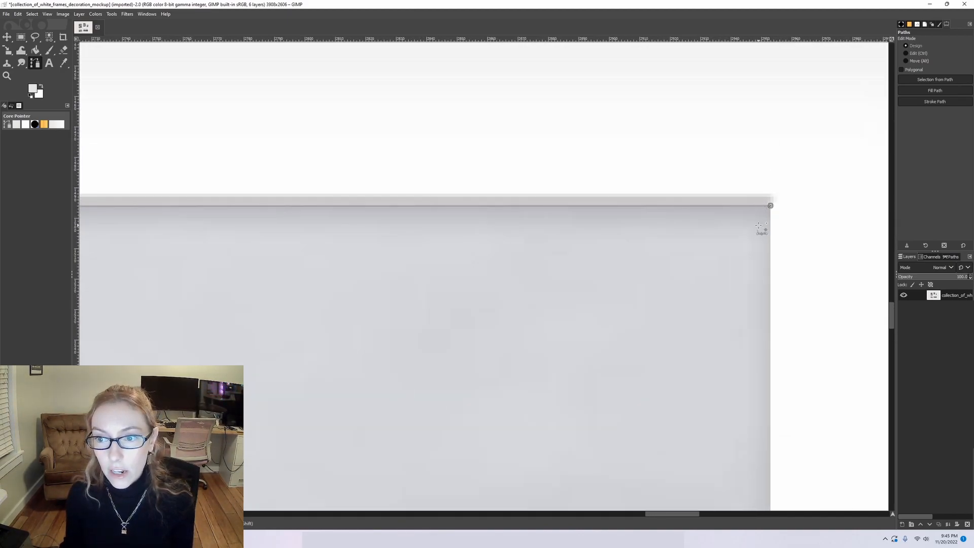
{"action": "scroll", "coordinate": [793, 283], "scroll_direction": "down", "scroll_amount": 4}
{"action": "scroll", "coordinate": [809, 263], "scroll_direction": "down", "scroll_amount": 5}
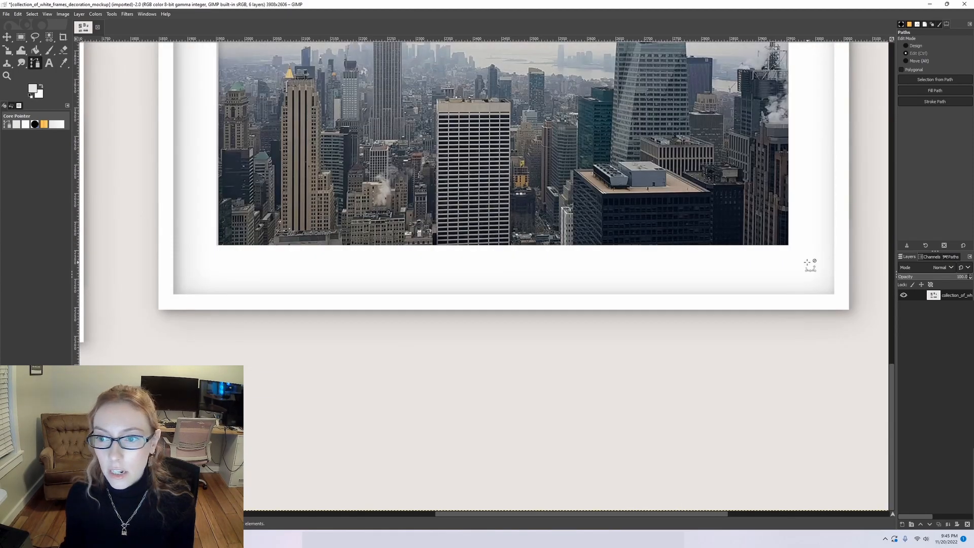
{"action": "scroll", "coordinate": [748, 188], "scroll_direction": "up", "scroll_amount": 8}
{"action": "scroll", "coordinate": [748, 188], "scroll_direction": "up", "scroll_amount": 4}
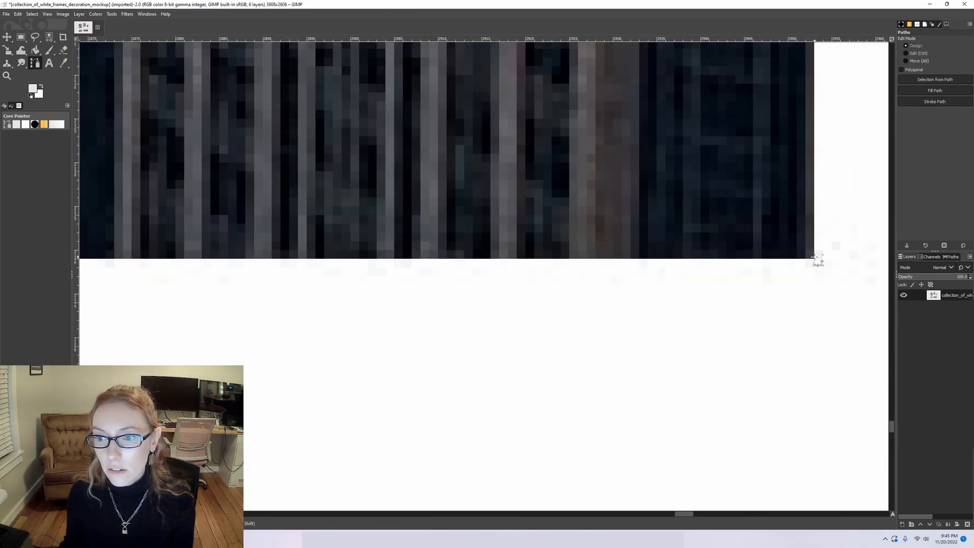
{"action": "scroll", "coordinate": [780, 161], "scroll_direction": "down", "scroll_amount": 5}
{"action": "scroll", "coordinate": [269, 221], "scroll_direction": "left", "scroll_amount": 5}
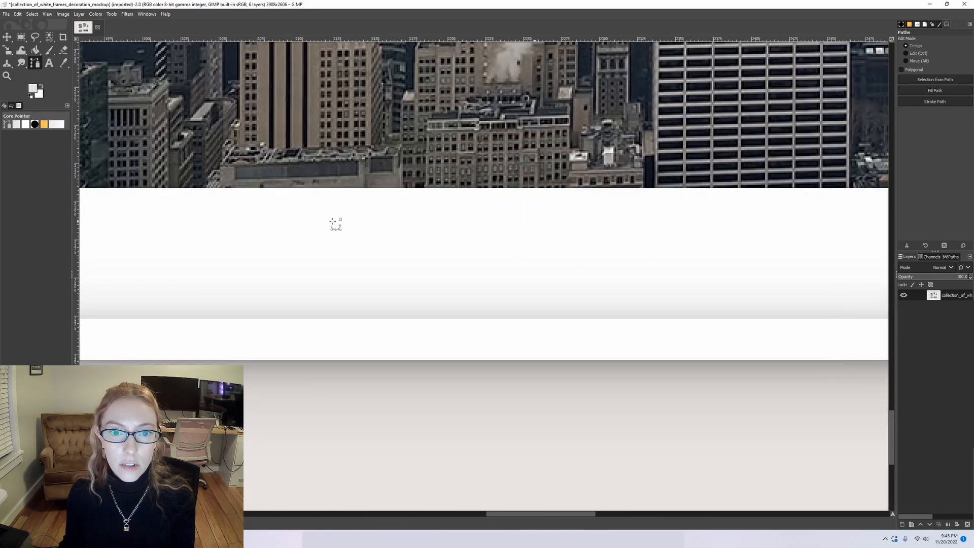
{"action": "scroll", "coordinate": [335, 223], "scroll_direction": "left", "scroll_amount": 5}
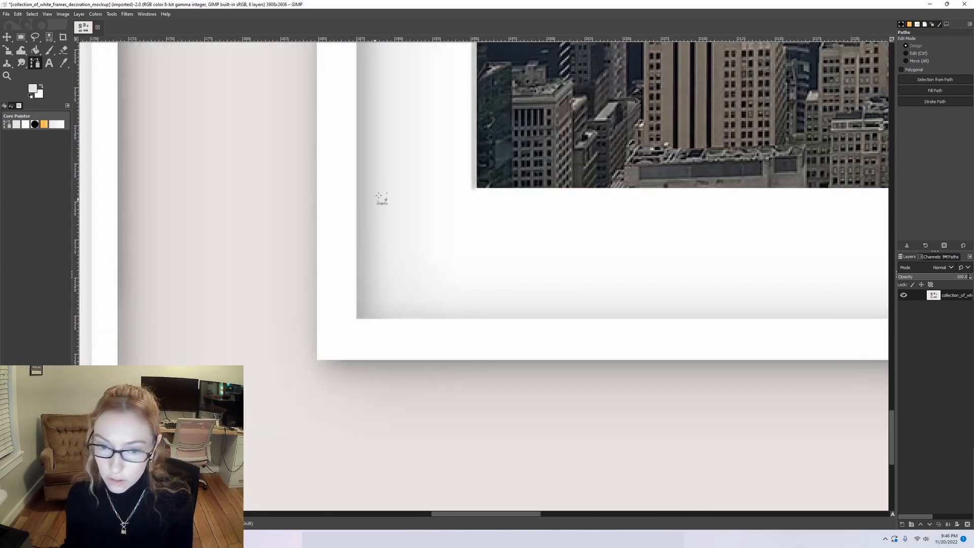
{"action": "scroll", "coordinate": [475, 187], "scroll_direction": "up", "scroll_amount": 3}
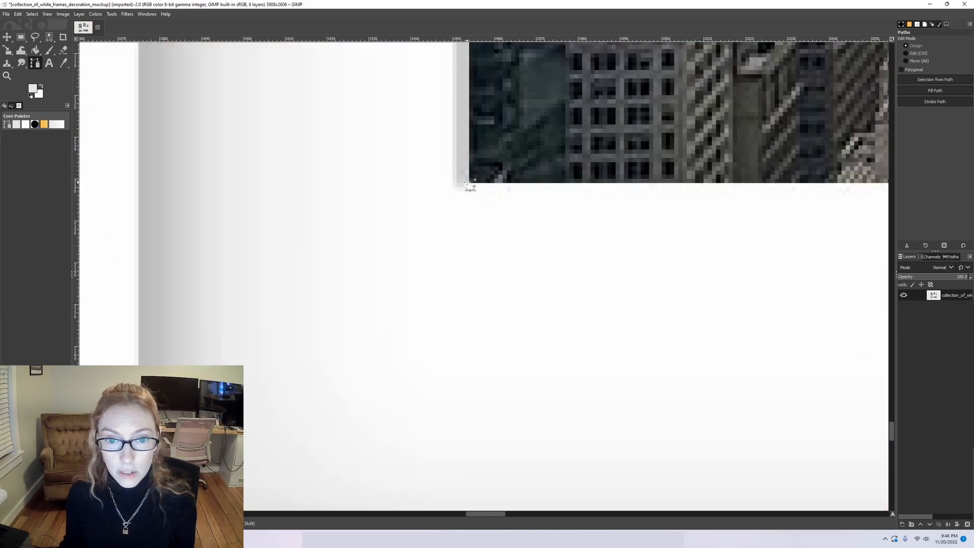
Close the path around the skyline photo at its starting anchor in the upper-left corner.
{"action": "scroll", "coordinate": [562, 269], "scroll_direction": "down", "scroll_amount": 5}
{"action": "scroll", "coordinate": [574, 280], "scroll_direction": "down", "scroll_amount": 3}
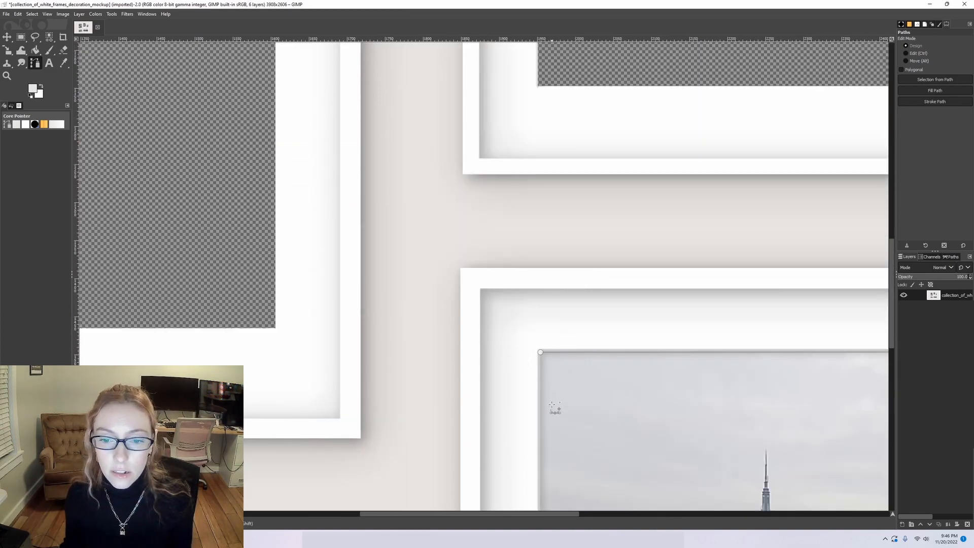
{"action": "scroll", "coordinate": [552, 386], "scroll_direction": "up", "scroll_amount": 2}
{"action": "scroll", "coordinate": [497, 284], "scroll_direction": "up", "scroll_amount": 2}
{"action": "scroll", "coordinate": [477, 233], "scroll_direction": "up", "scroll_amount": 2}
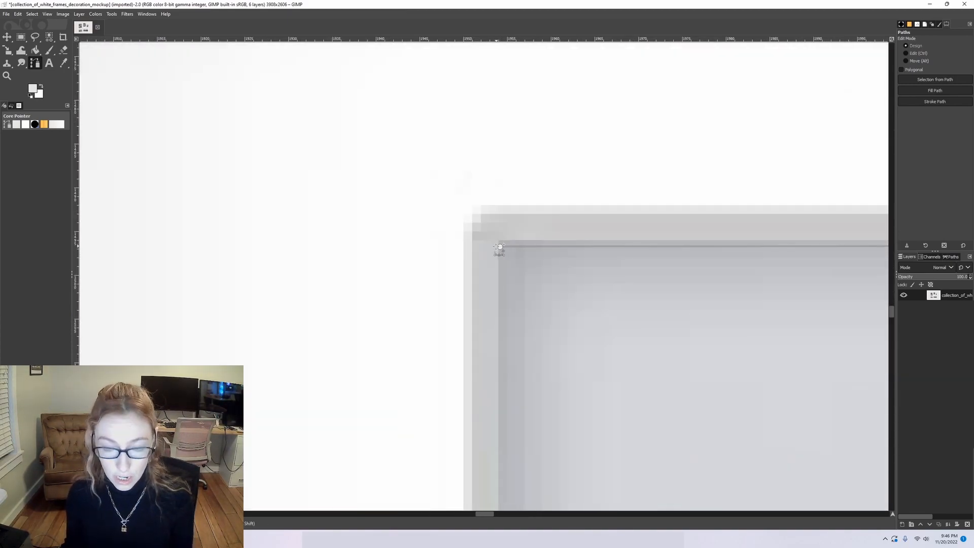
{"action": "key", "text": "ctrl"}
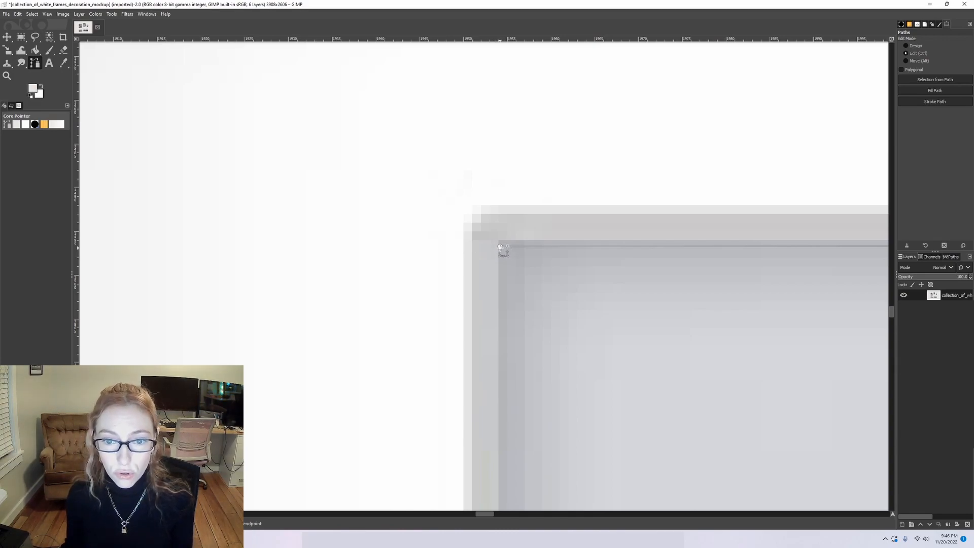
{"action": "key", "text": "ctrl"}
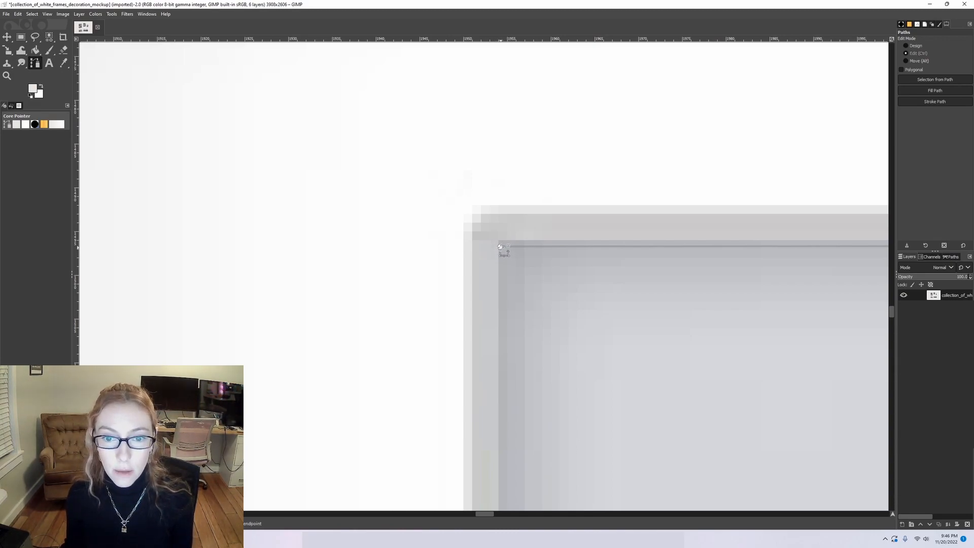
Convert the closed path into a selection and delete the skyline photo to transparency.
{"action": "scroll", "coordinate": [701, 250], "scroll_direction": "down", "scroll_amount": 6}
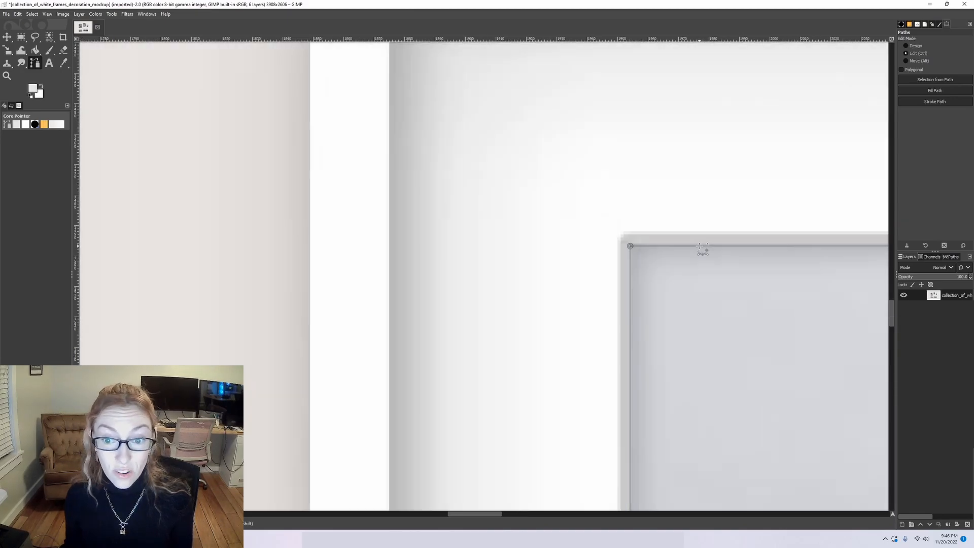
{"action": "scroll", "coordinate": [658, 296], "scroll_direction": "down", "scroll_amount": 3}
{"action": "scroll", "coordinate": [658, 296], "scroll_direction": "down", "scroll_amount": 1}
{"action": "scroll", "coordinate": [658, 296], "scroll_direction": "right", "scroll_amount": 4}
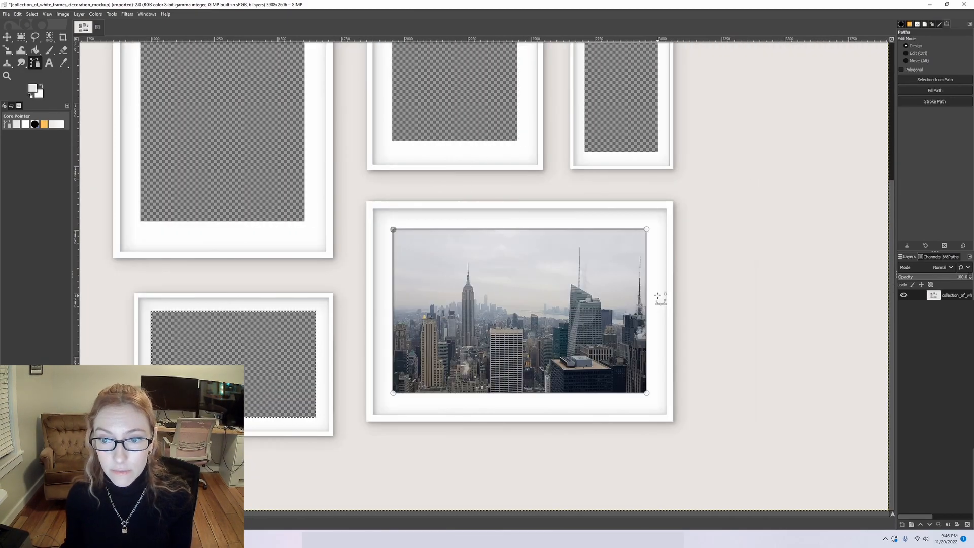
{"action": "key", "text": "shift+v"}
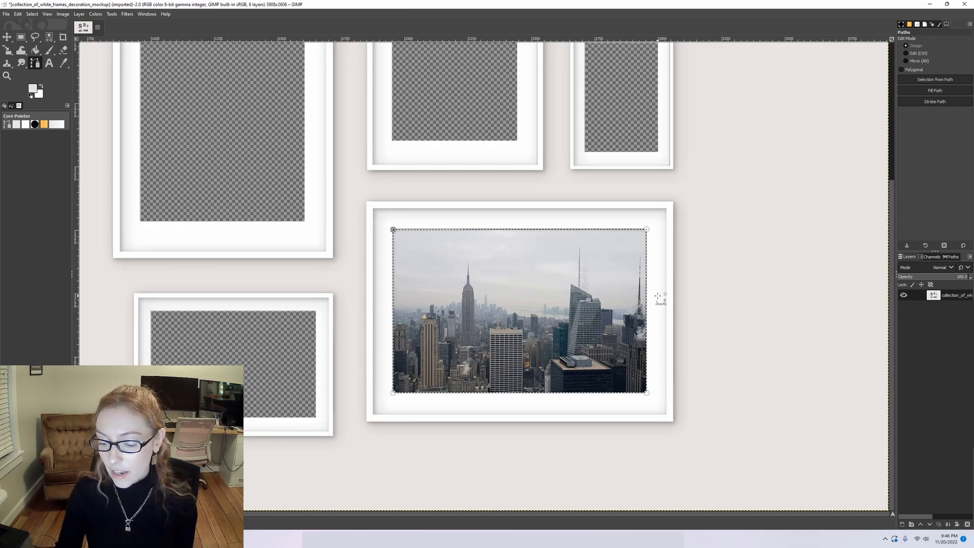
{"action": "key", "text": "Delete"}
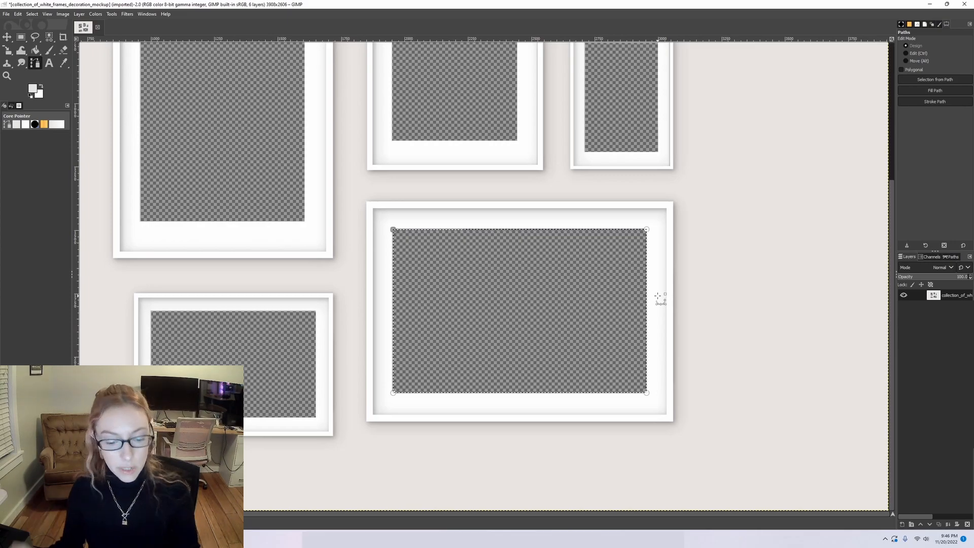
Open poster-95.jpg through poster-99.jpg as layers and move the frame mockup layer above them in the layer stack.
{"action": "left_click", "coordinate": [8, 38]}
{"action": "scroll", "coordinate": [305, 266], "scroll_direction": "down", "scroll_amount": 3}
{"action": "scroll", "coordinate": [263, 269], "scroll_direction": "up", "scroll_amount": 2}
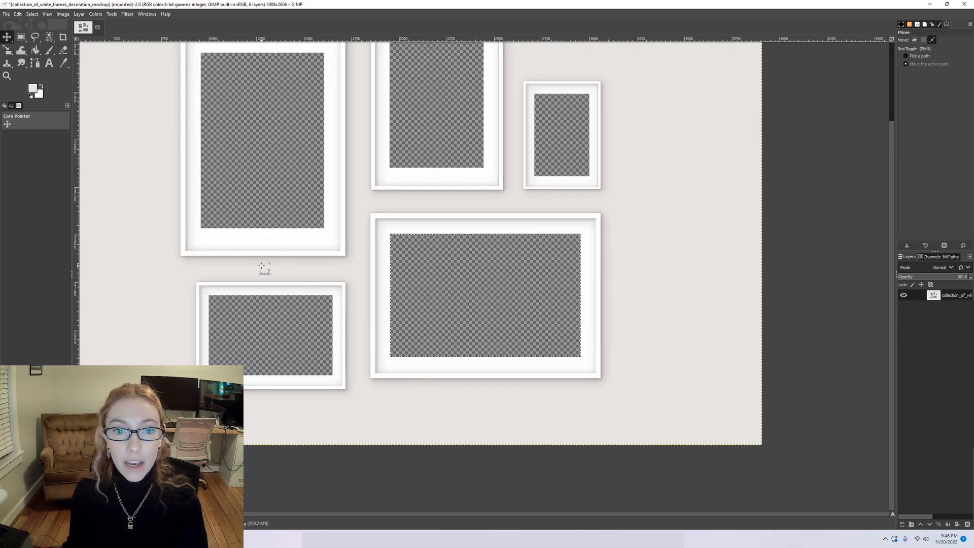
{"action": "scroll", "coordinate": [285, 267], "scroll_direction": "down", "scroll_amount": 1}
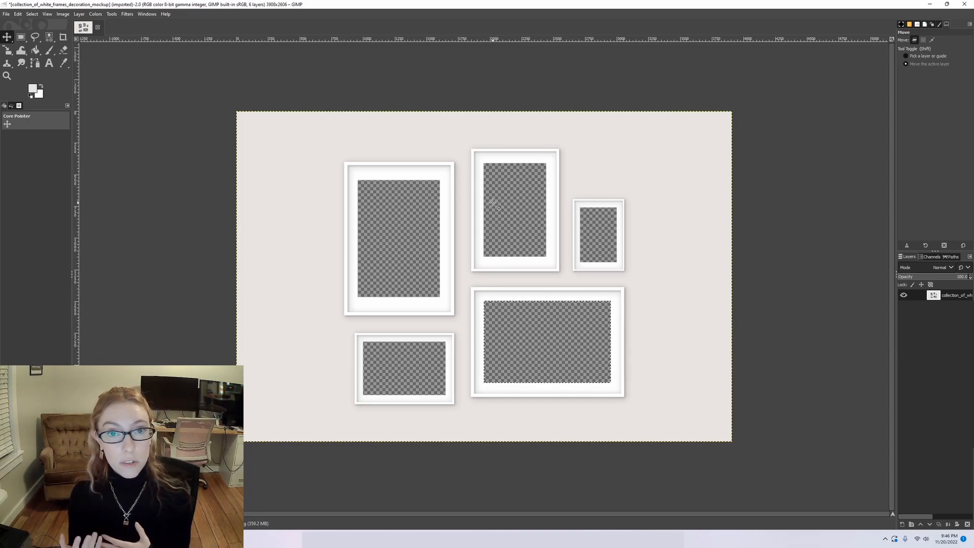
{"action": "left_click", "coordinate": [6, 15]}
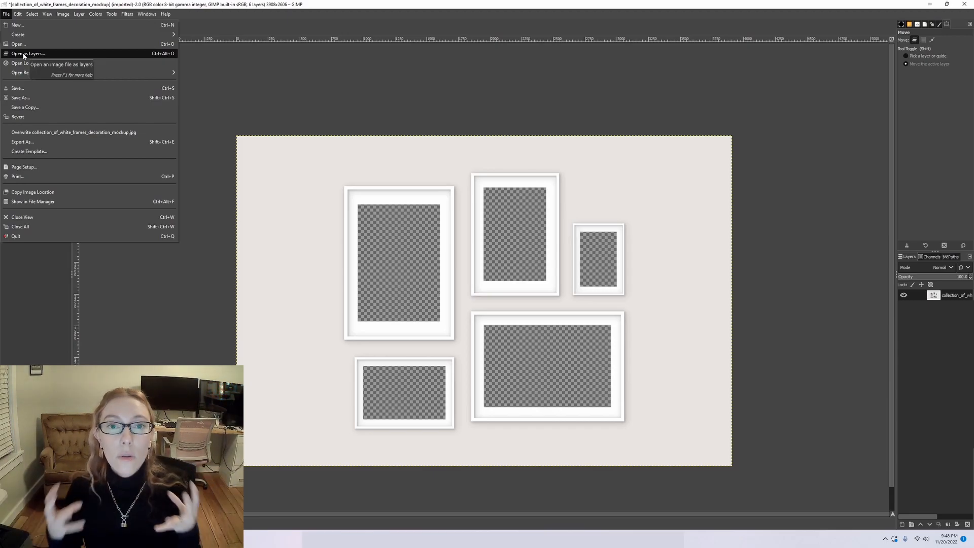
{"action": "left_click", "coordinate": [24, 54]}
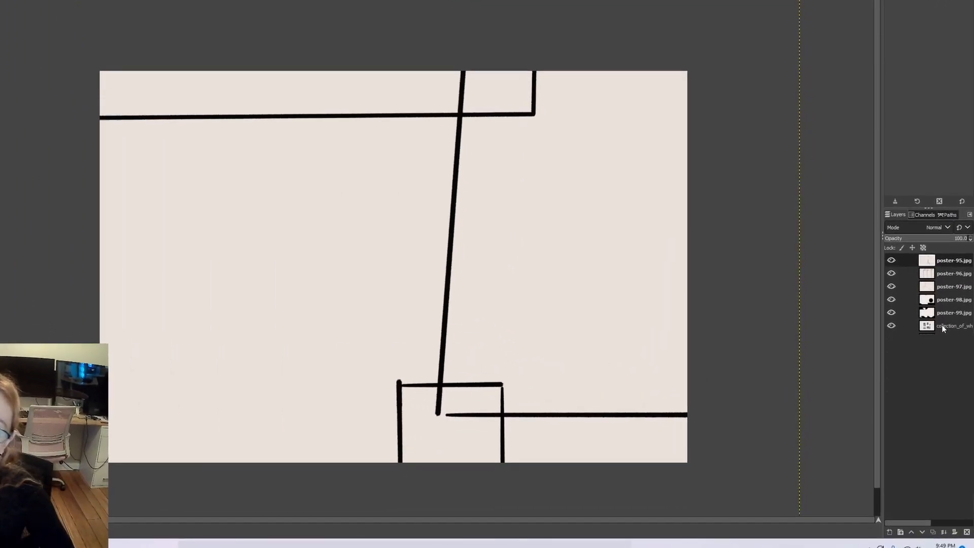
{"action": "left_click", "coordinate": [940, 249]}
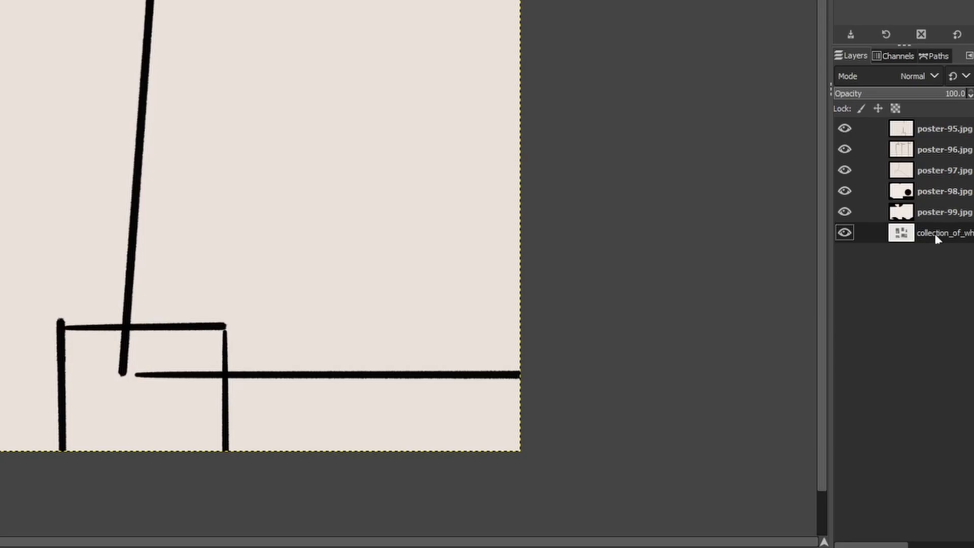
{"action": "left_click_drag", "start_coordinate": [938, 239], "coordinate": [918, 130]}
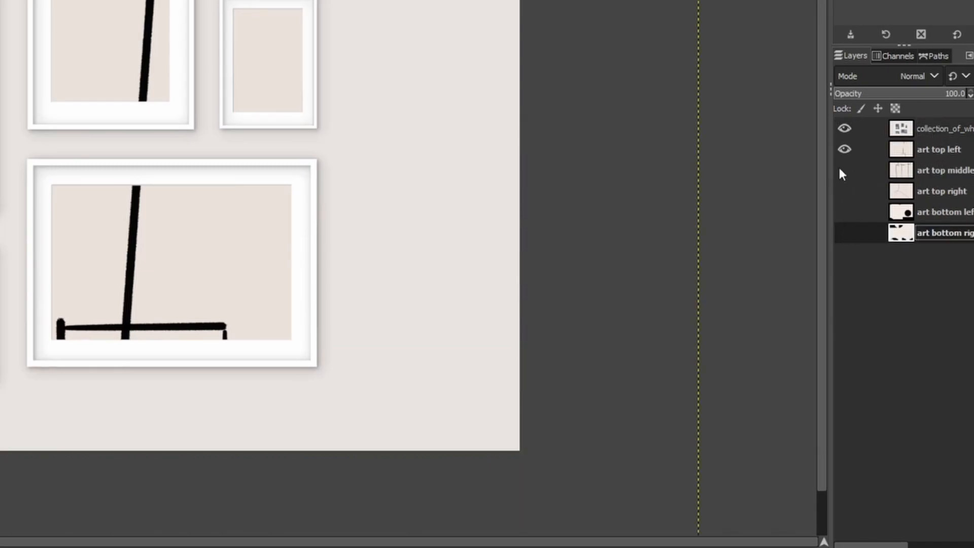
Scale the art top left layer to 818 × 1090 px and position it behind the top-left frame opening.
{"action": "left_click", "coordinate": [937, 156]}
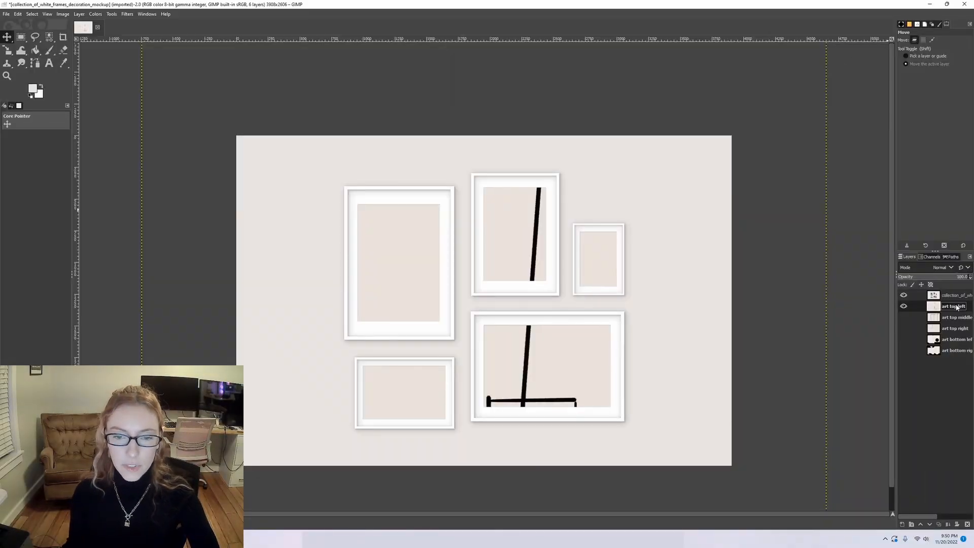
{"action": "scroll", "coordinate": [678, 265], "scroll_direction": "down", "scroll_amount": 6, "text": "ctrl"}
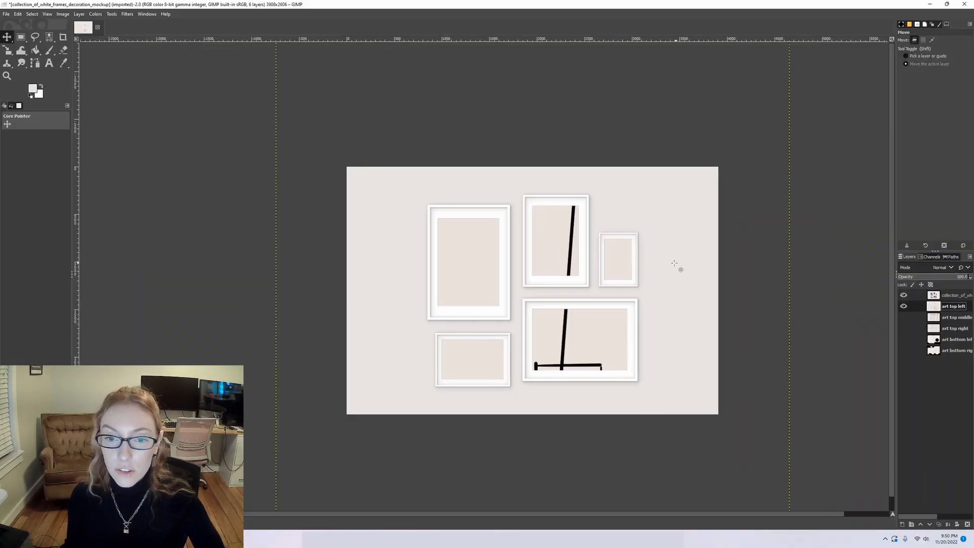
{"action": "scroll", "coordinate": [786, 285], "scroll_direction": "up", "scroll_amount": 2, "text": "ctrl"}
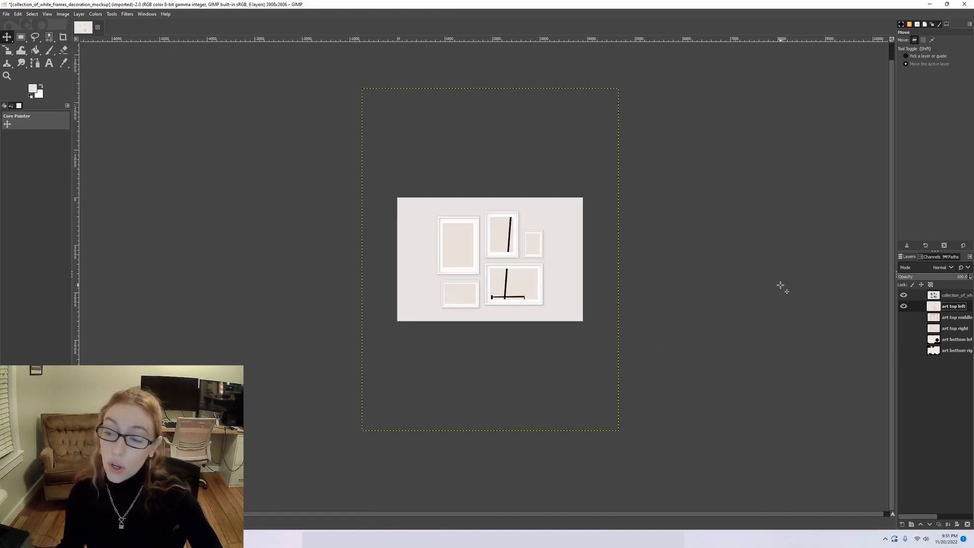
{"action": "key", "text": "shift+s"}
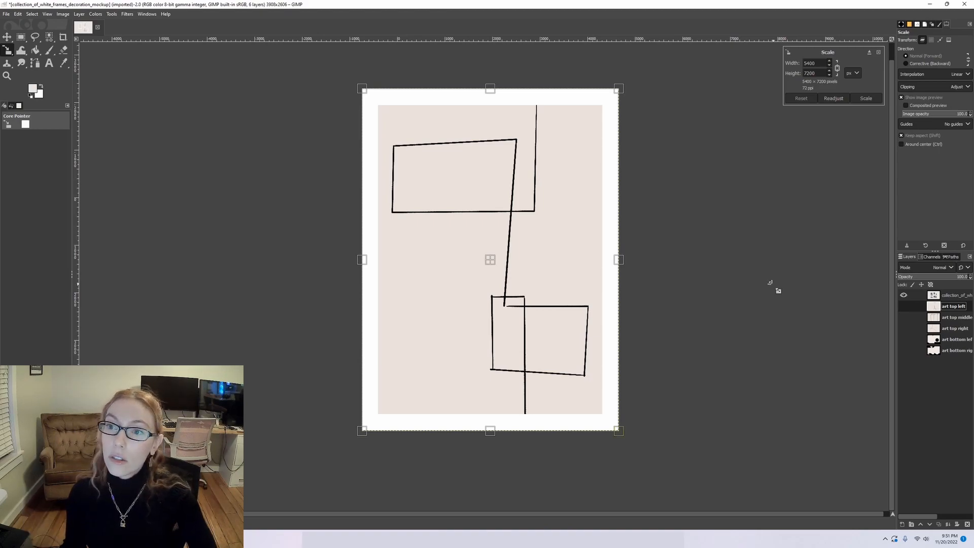
{"action": "left_click_drag", "start_coordinate": [602, 409], "coordinate": [509, 285]}
{"action": "left_click_drag", "start_coordinate": [364, 98], "coordinate": [448, 210]}
{"action": "scroll", "coordinate": [475, 247], "scroll_direction": "up", "scroll_amount": 3}
{"action": "left_click_drag", "start_coordinate": [475, 247], "coordinate": [456, 298]}
{"action": "left_click_drag", "start_coordinate": [525, 405], "coordinate": [459, 317]}
{"action": "left_click_drag", "start_coordinate": [419, 258], "coordinate": [417, 259]}
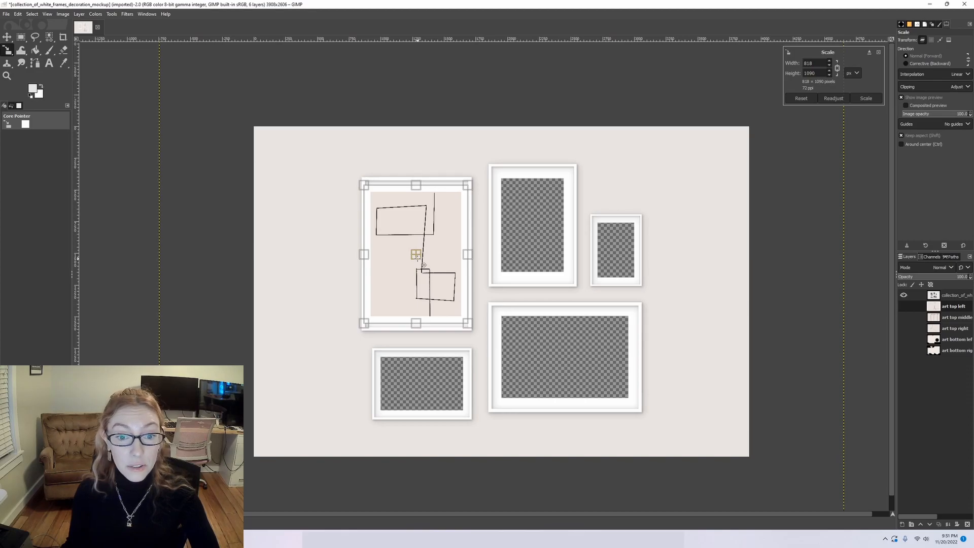
{"action": "left_click", "coordinate": [866, 99]}
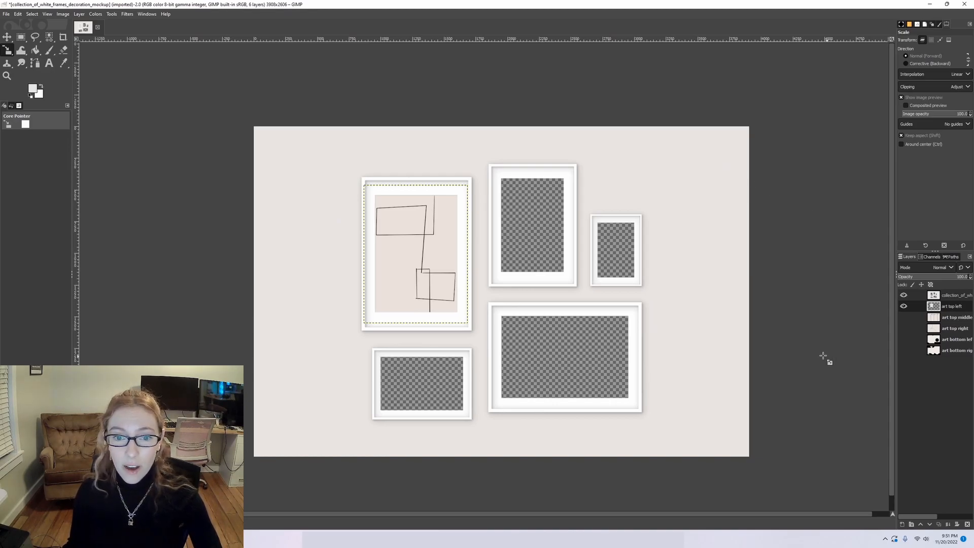
Show the art top middle layer, scale it down proportionally and position it to fill the top-middle frame opening.
{"action": "left_click", "coordinate": [904, 318]}
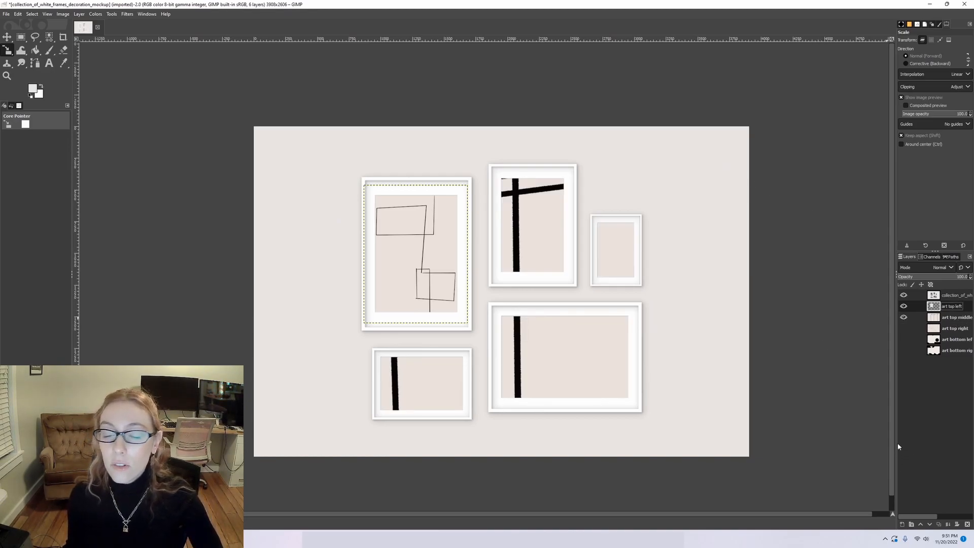
{"action": "left_click", "coordinate": [950, 319]}
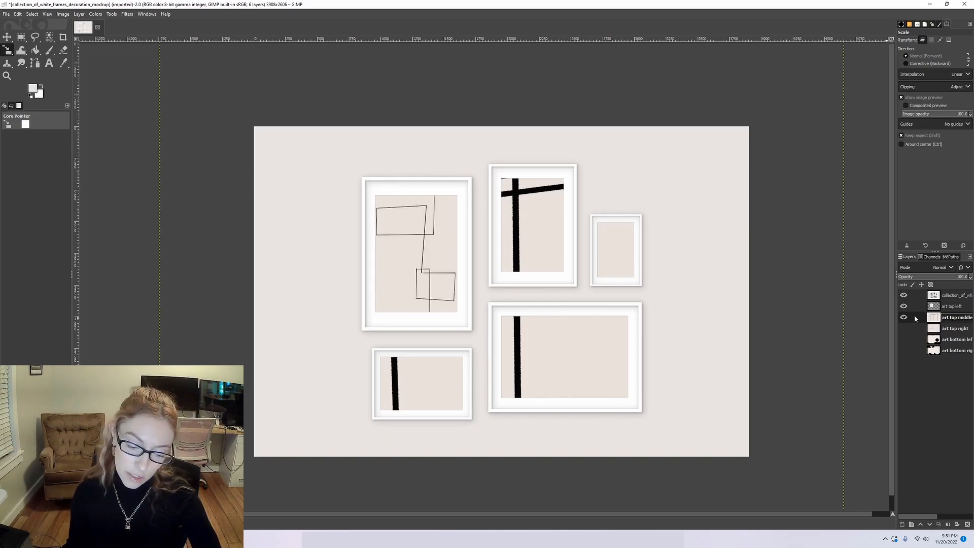
{"action": "key", "text": "shift+s"}
{"action": "scroll", "coordinate": [812, 332], "scroll_direction": "down", "scroll_amount": 1}
{"action": "scroll", "coordinate": [813, 396], "scroll_direction": "down", "scroll_amount": 3}
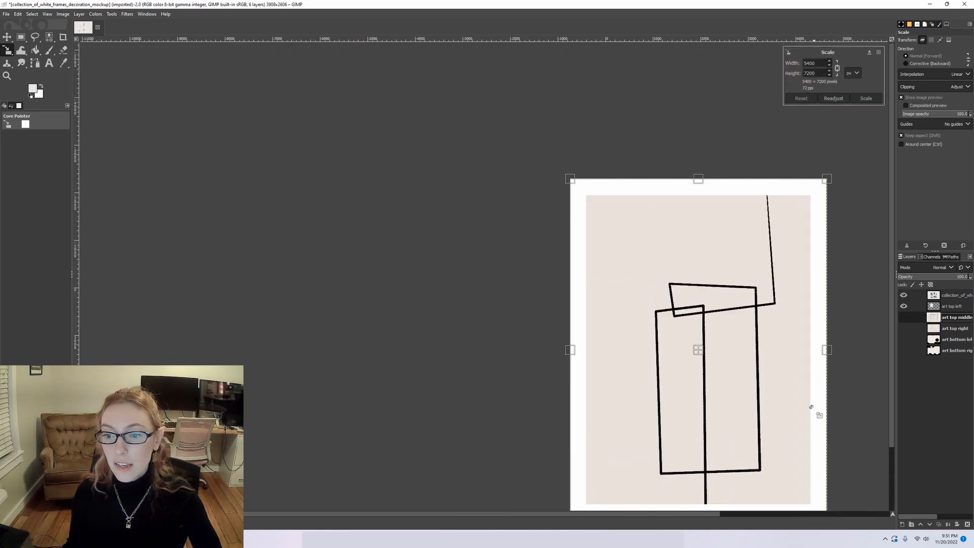
{"action": "left_click_drag", "start_coordinate": [810, 206], "coordinate": [718, 329]}
{"action": "left_click_drag", "start_coordinate": [614, 471], "coordinate": [708, 347]}
{"action": "scroll", "coordinate": [756, 344], "scroll_direction": "up", "scroll_amount": 2}
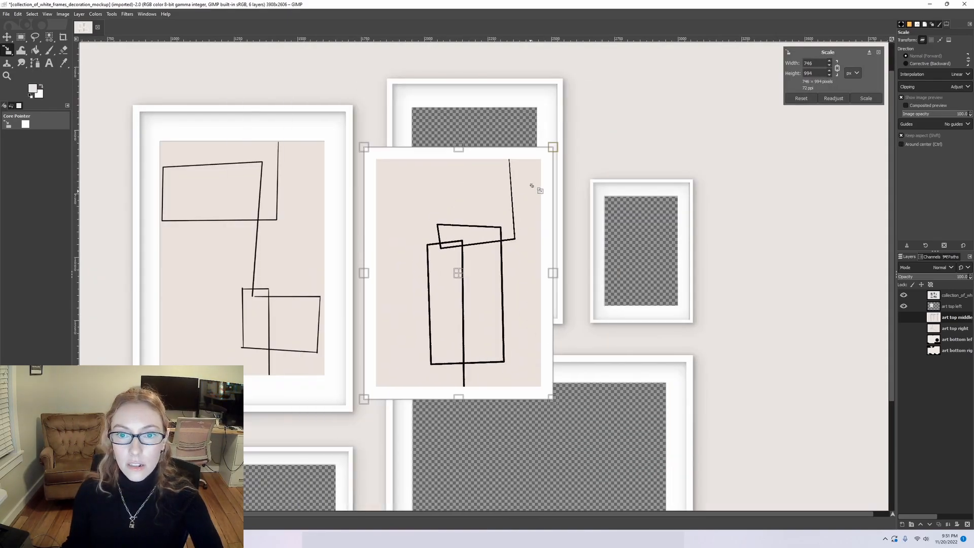
{"action": "left_click_drag", "start_coordinate": [461, 271], "coordinate": [490, 222]}
{"action": "left_click_drag", "start_coordinate": [587, 350], "coordinate": [555, 308]}
{"action": "left_click", "coordinate": [866, 98]}
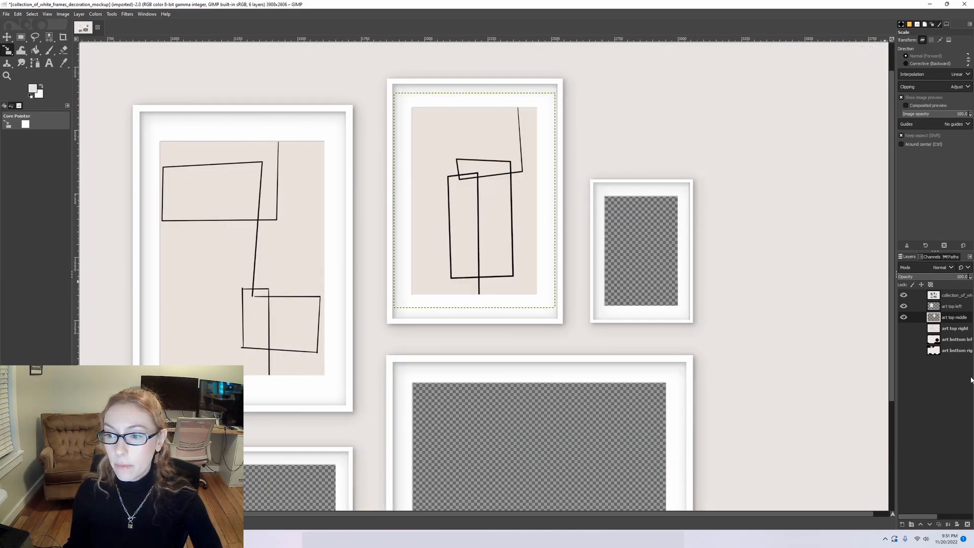
Show the art top right layer, scale it to 400 × 533 px and place it behind the top-right frame opening.
{"action": "left_click", "coordinate": [954, 330]}
{"action": "left_click", "coordinate": [905, 328]}
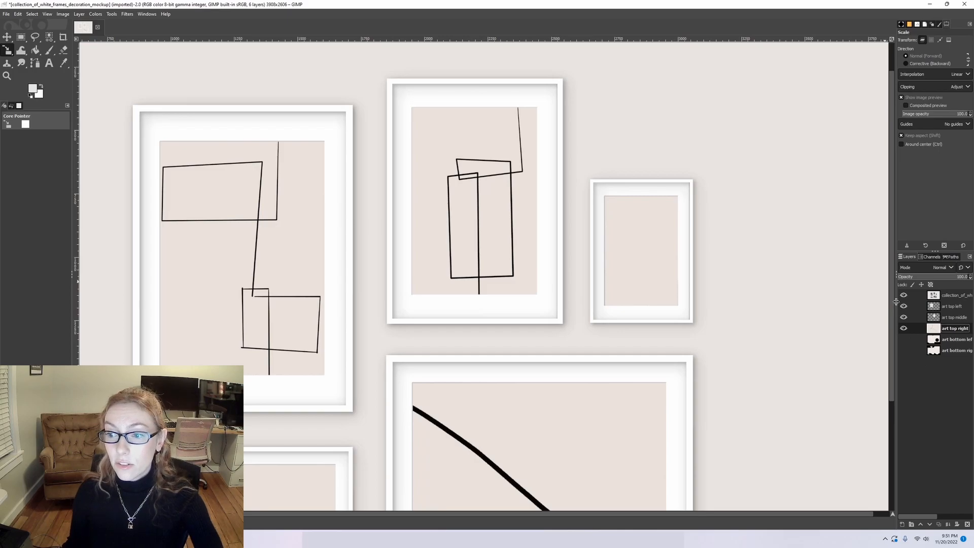
{"action": "left_click", "coordinate": [670, 314]}
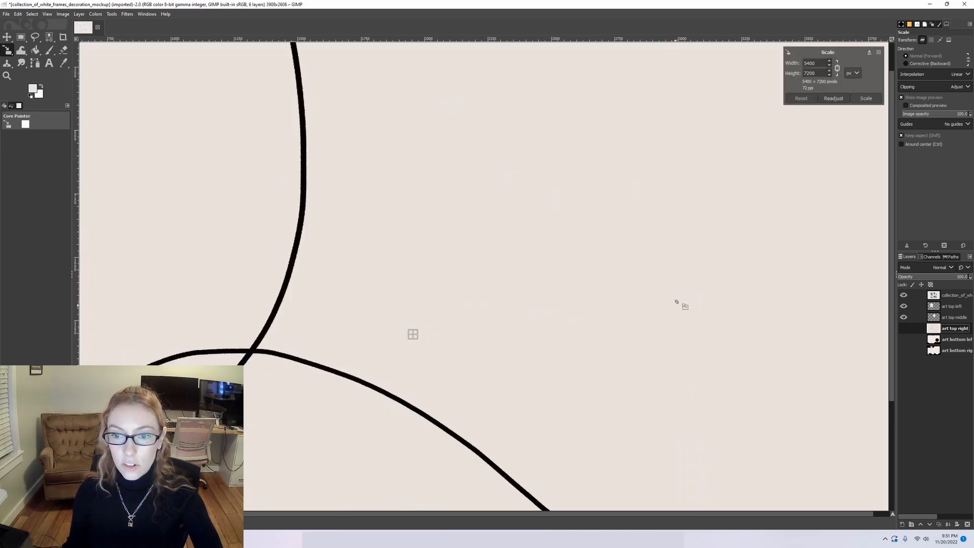
{"action": "scroll", "coordinate": [675, 313], "scroll_direction": "down", "scroll_amount": 5}
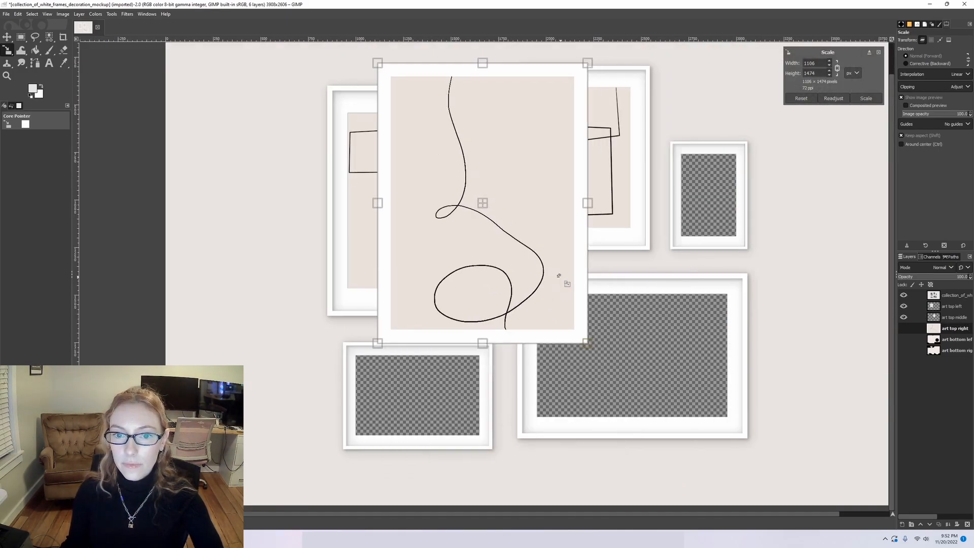
{"action": "left_click_drag", "start_coordinate": [559, 275], "coordinate": [711, 199]}
{"action": "left_click", "coordinate": [866, 98]}
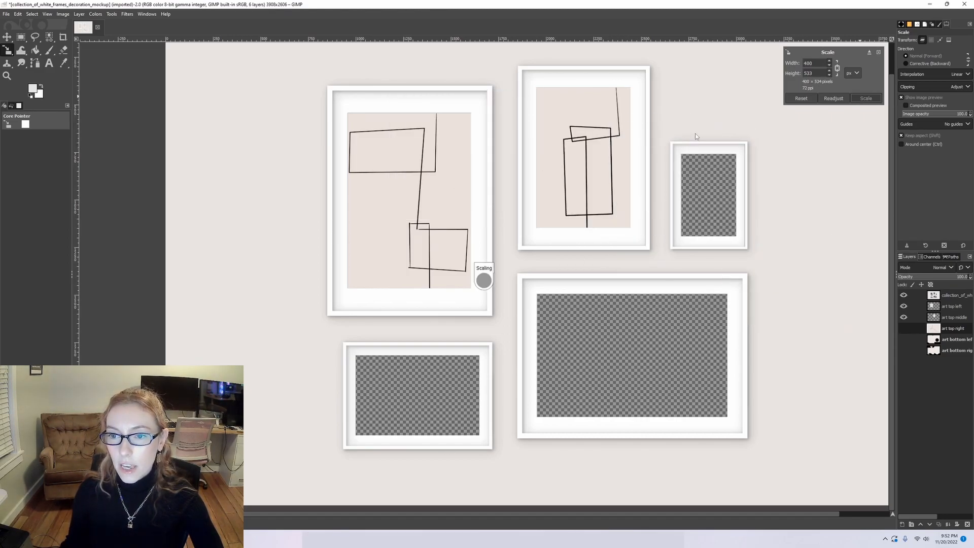
Show the art bottom left layer, scale it to 905 × 1207 px and place it over the bottom-left frame area.
{"action": "left_click", "coordinate": [904, 339]}
{"action": "left_click", "coordinate": [947, 341]}
{"action": "left_click", "coordinate": [794, 261]}
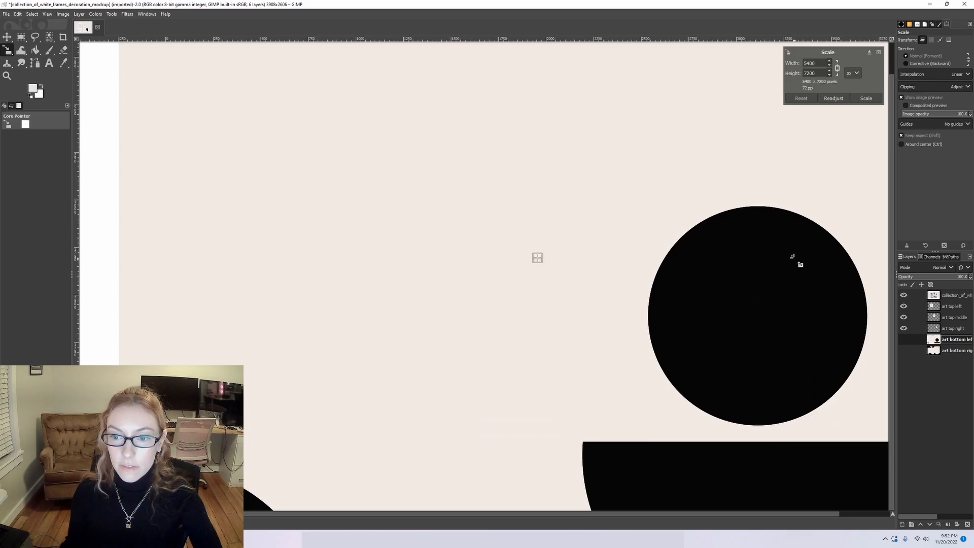
{"action": "scroll", "coordinate": [791, 258], "scroll_direction": "down", "scroll_amount": 4}
{"action": "left_click_drag", "start_coordinate": [830, 393], "coordinate": [619, 109]}
{"action": "left_click_drag", "start_coordinate": [620, 115], "coordinate": [690, 272]}
{"action": "scroll", "coordinate": [743, 291], "scroll_direction": "up", "scroll_amount": 3}
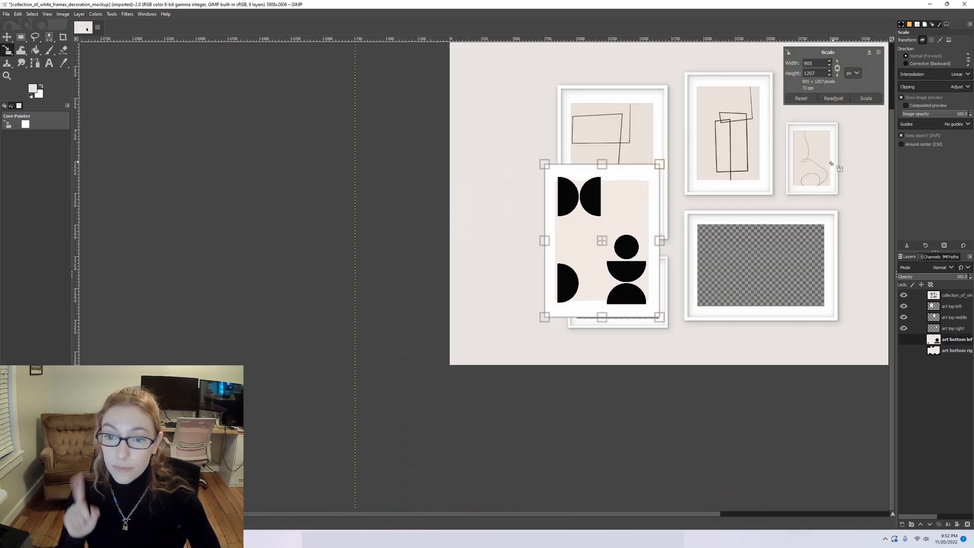
{"action": "left_click", "coordinate": [860, 97]}
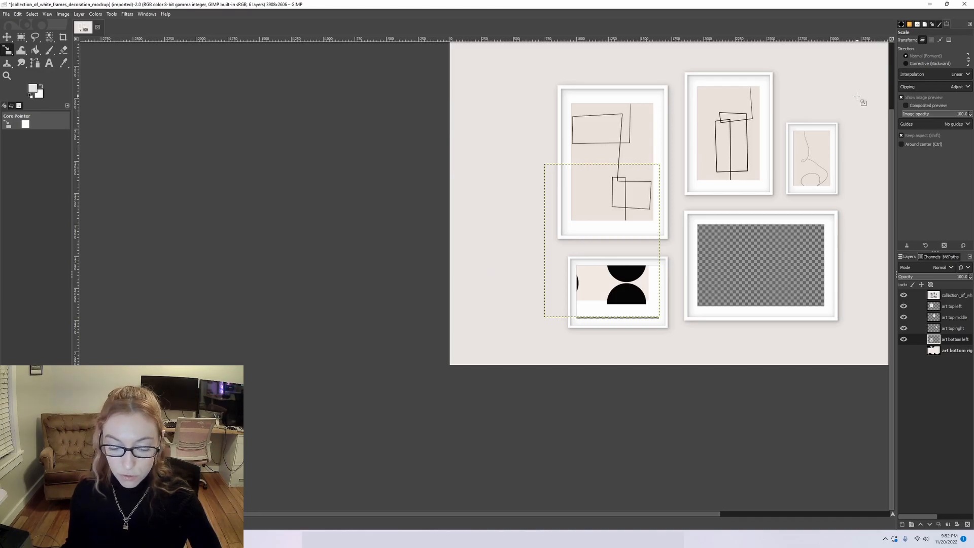
Rotate the art bottom left layer by 90 degrees to landscape orientation.
{"action": "key", "text": "shift+r"}
{"action": "left_click", "coordinate": [854, 107]}
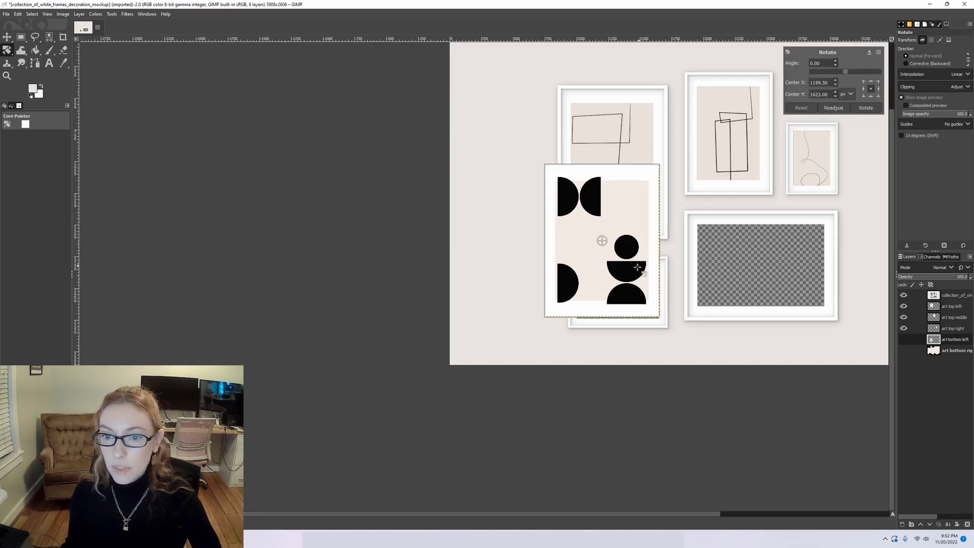
{"action": "left_click_drag", "start_coordinate": [636, 296], "coordinate": [626, 267]}
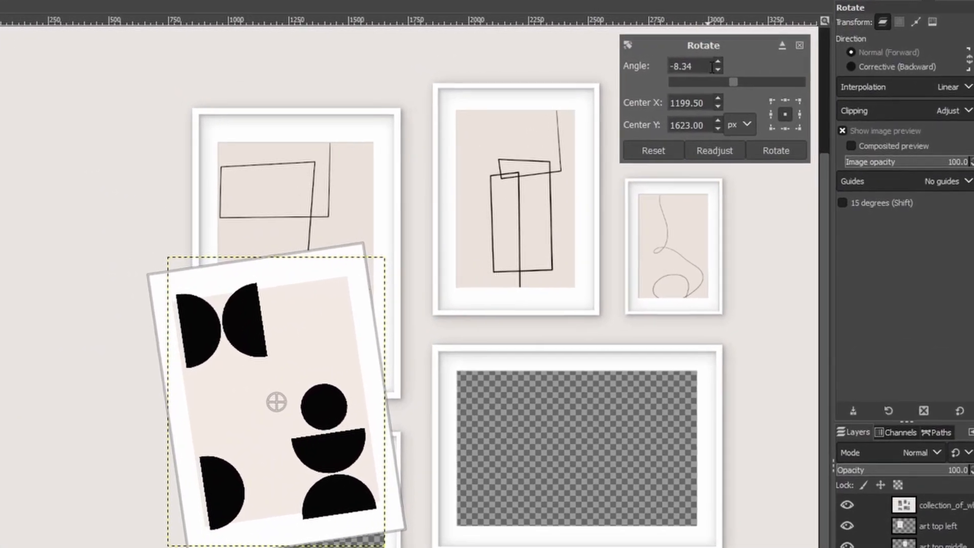
{"action": "left_click_drag", "start_coordinate": [712, 66], "coordinate": [668, 66]}
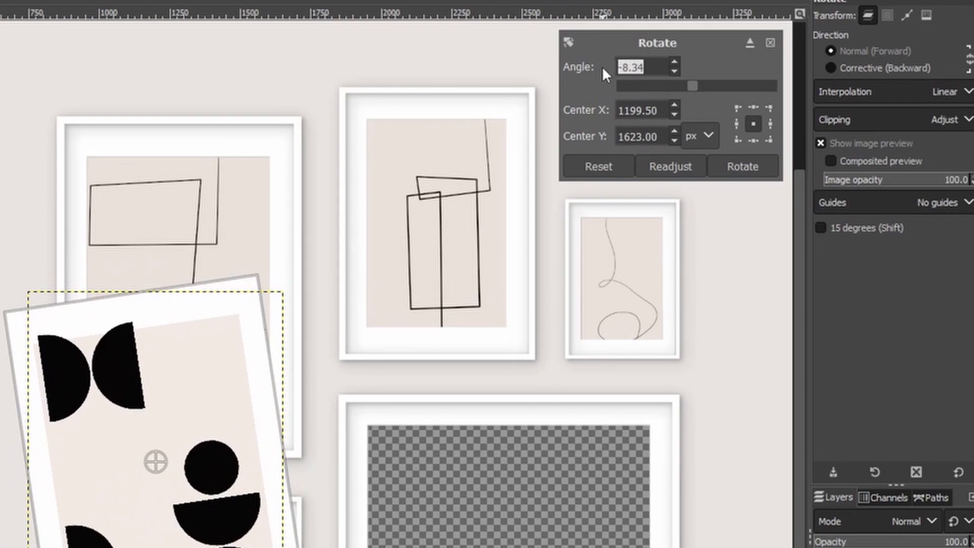
{"action": "type", "text": "90"}
{"action": "key", "text": "Return"}
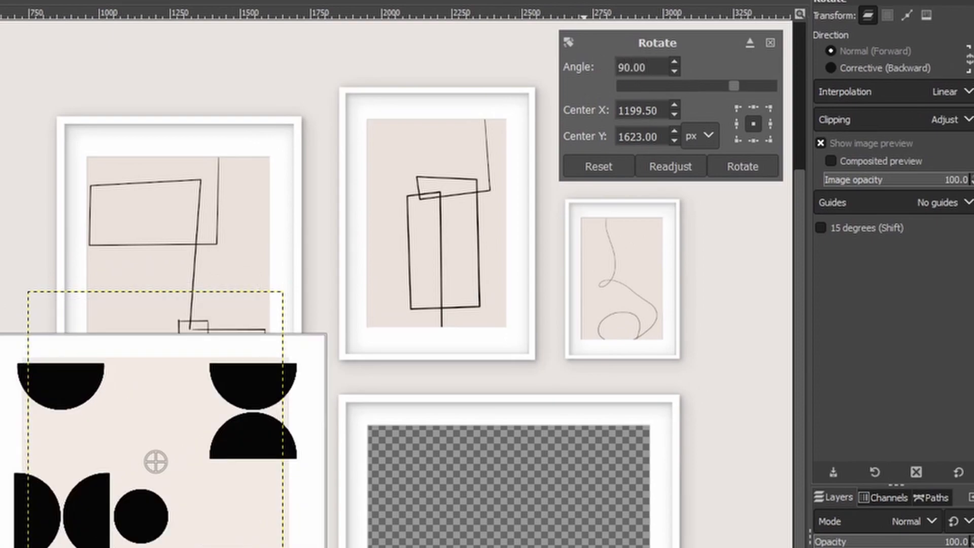
{"action": "left_click", "coordinate": [751, 167]}
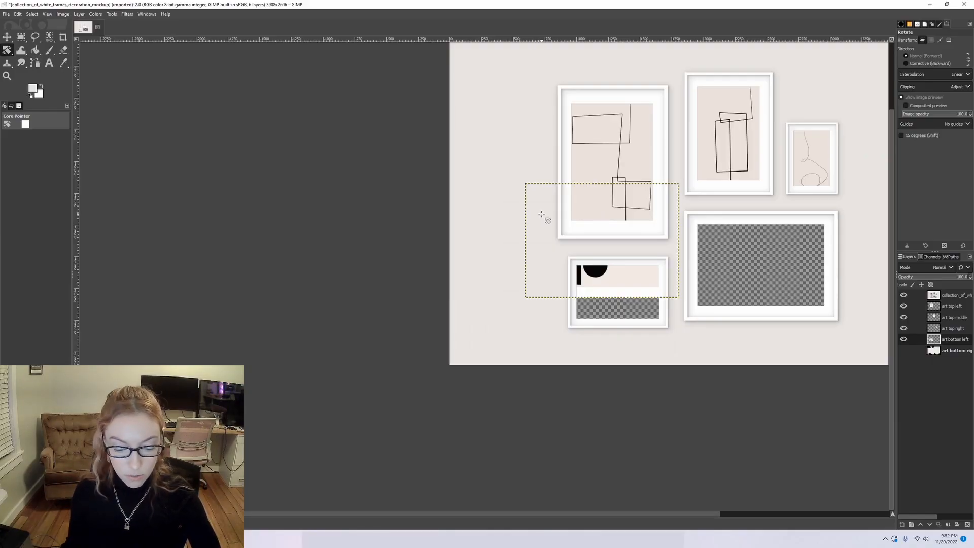
Scale the rotated art bottom left layer down and position it to fill the bottom-left frame opening.
{"action": "key", "text": "shift+s"}
{"action": "left_click", "coordinate": [615, 266]}
{"action": "left_click_drag", "start_coordinate": [658, 278], "coordinate": [626, 305]}
{"action": "key", "text": "Return"}
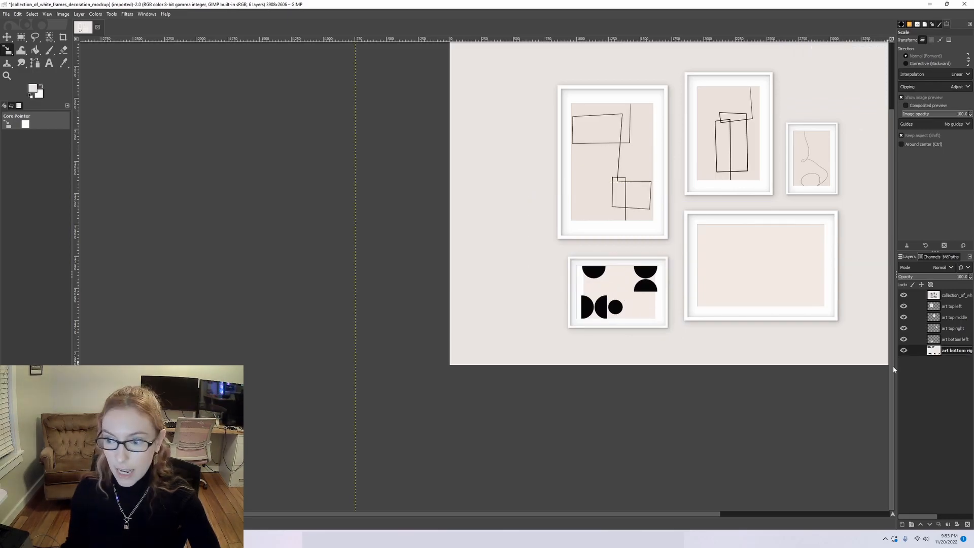
Scale the art bottom right layer down proportionally to roughly the size of the top-left frame.
{"action": "key", "text": "shift+s"}
{"action": "scroll", "coordinate": [827, 373], "scroll_direction": "down", "scroll_amount": 2}
{"action": "left_click_drag", "start_coordinate": [828, 375], "coordinate": [498, 165]}
{"action": "scroll", "coordinate": [496, 164], "scroll_direction": "down", "scroll_amount": 1}
{"action": "left_click_drag", "start_coordinate": [437, 50], "coordinate": [543, 192]}
{"action": "left_click", "coordinate": [874, 99]}
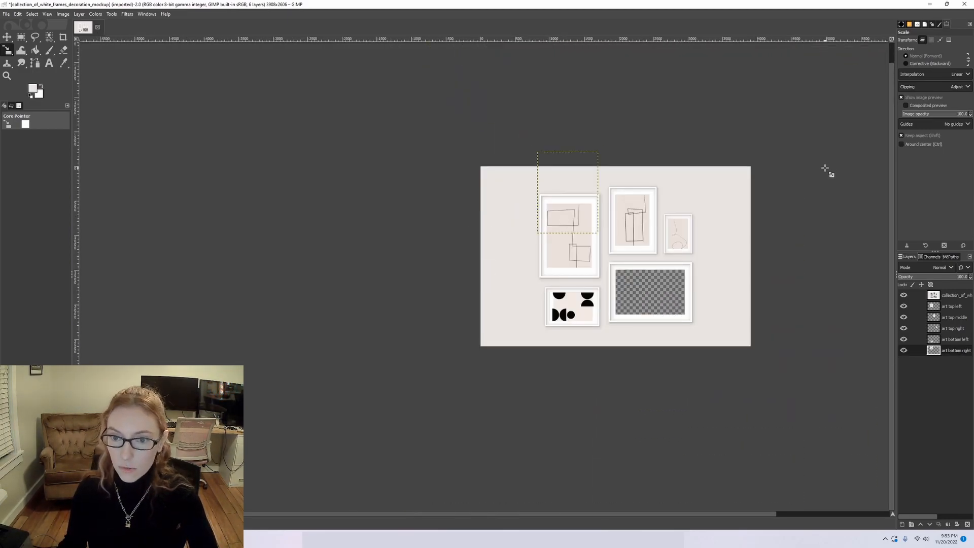
Rotate the art bottom right layer by -90 degrees to landscape orientation.
{"action": "key", "text": "shift+r"}
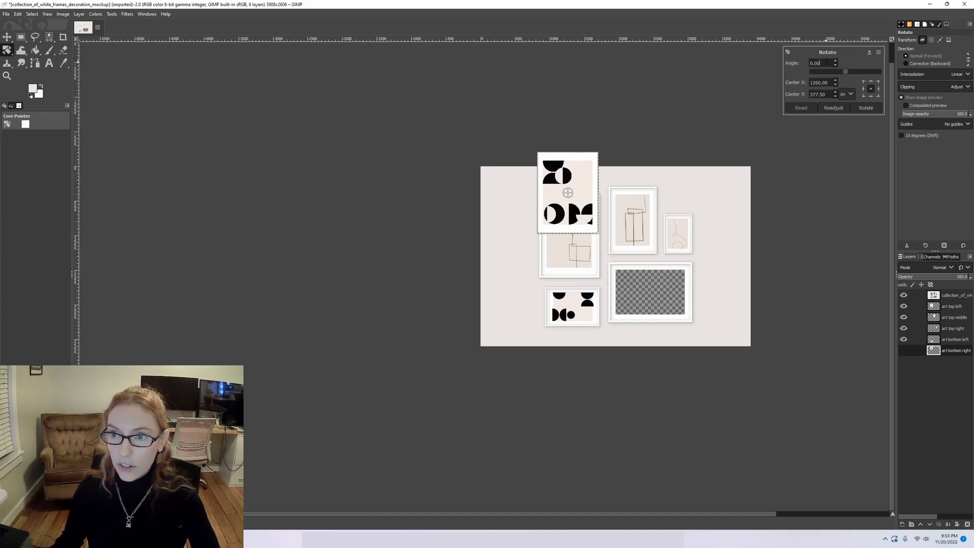
{"action": "type", "text": "180"}
{"action": "key", "text": "Return"}
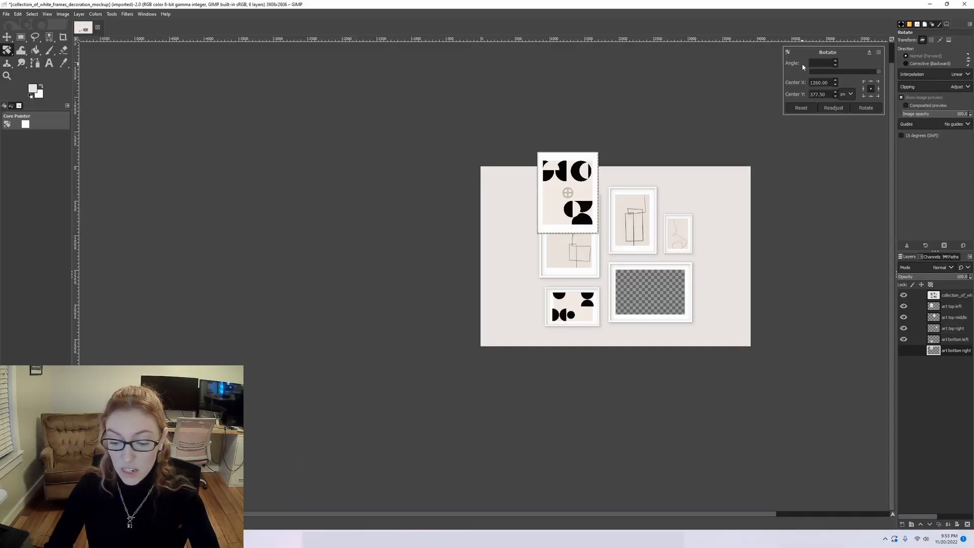
{"action": "type", "text": "90"}
{"action": "key", "text": "Return"}
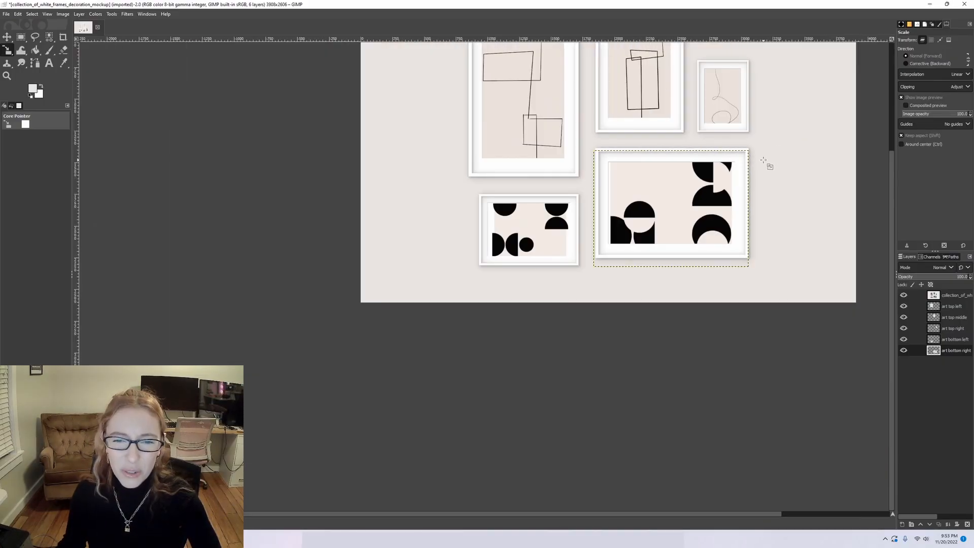
Scale the rotated art bottom right layer and move it to fill the bottom-right frame opening.
{"action": "scroll", "coordinate": [802, 149], "scroll_direction": "up", "scroll_amount": 3}
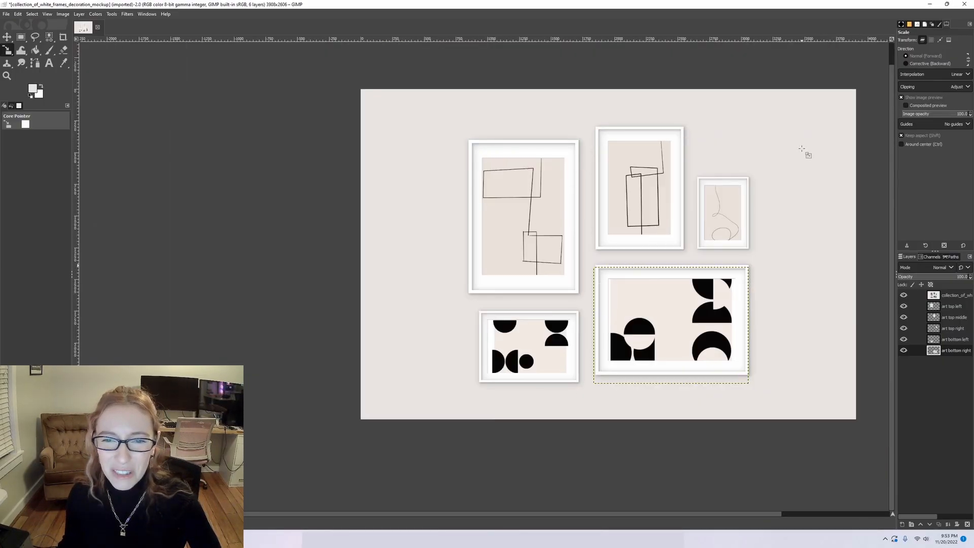
{"action": "scroll", "coordinate": [793, 163], "scroll_direction": "down", "scroll_amount": 1}
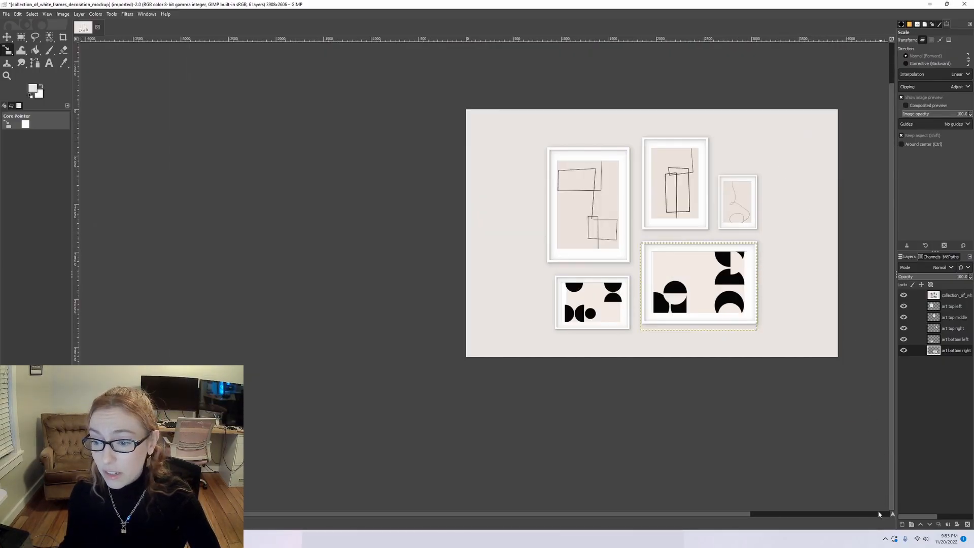
{"action": "left_click", "coordinate": [758, 515]}
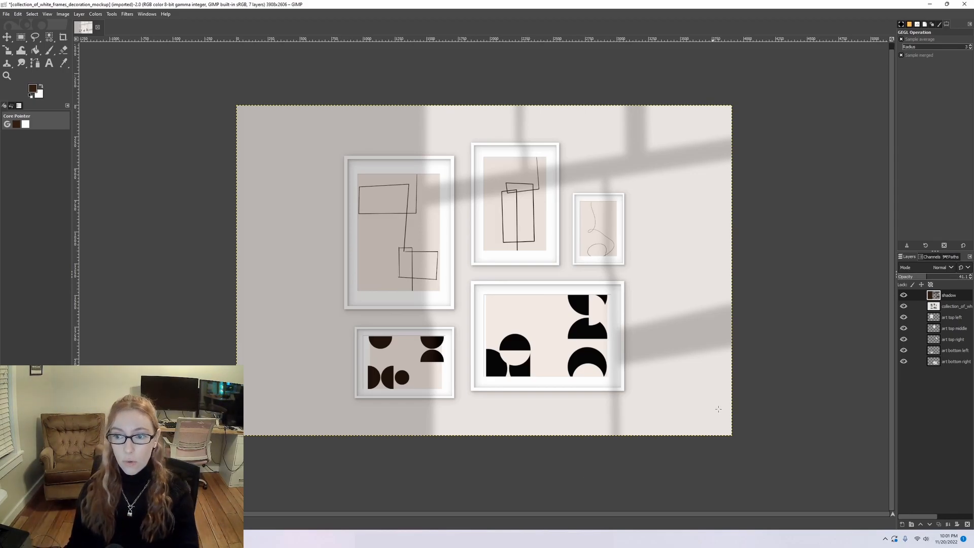
Hide the existing shadow layer and create a new layer named shadow 2.
{"action": "left_click", "coordinate": [904, 296]}
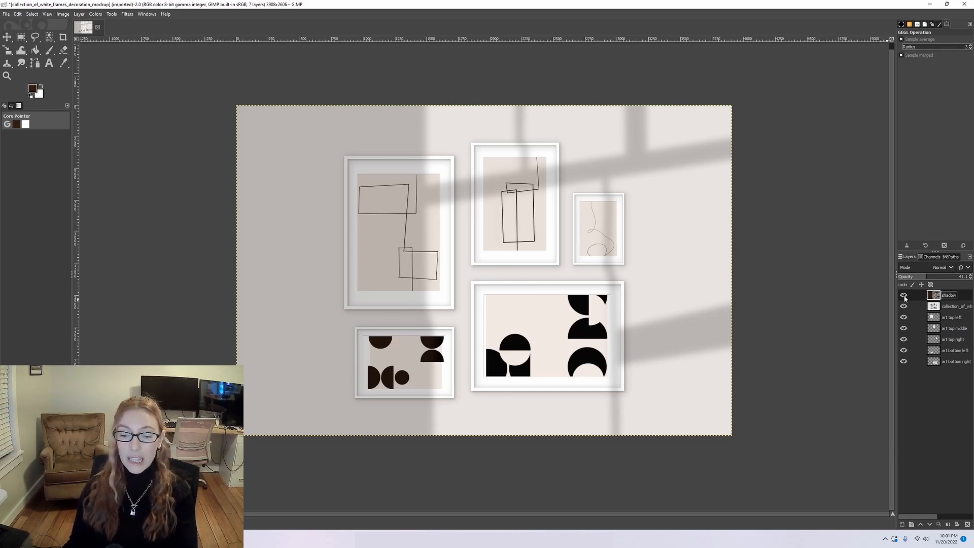
{"action": "left_click", "coordinate": [904, 296]}
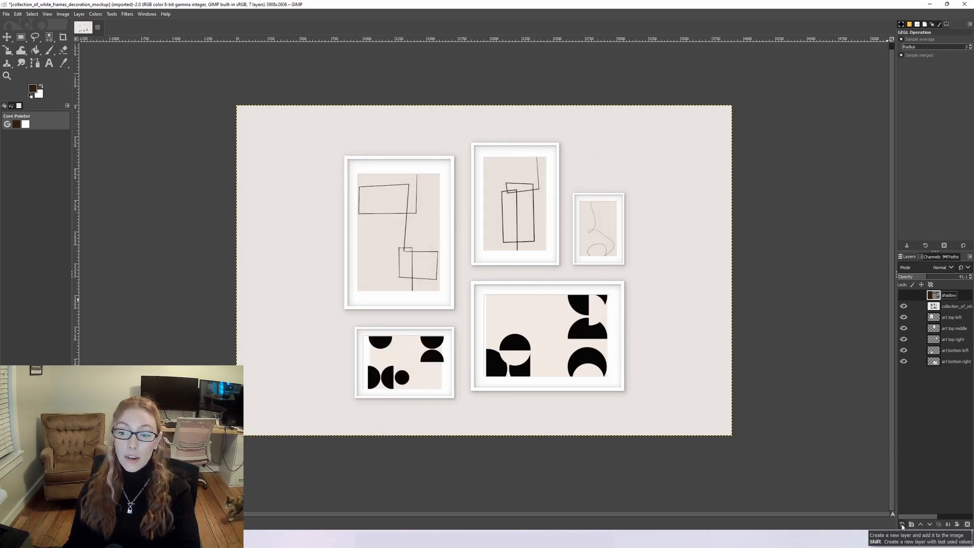
{"action": "left_click", "coordinate": [902, 526]}
{"action": "type", "text": "shadow 2"}
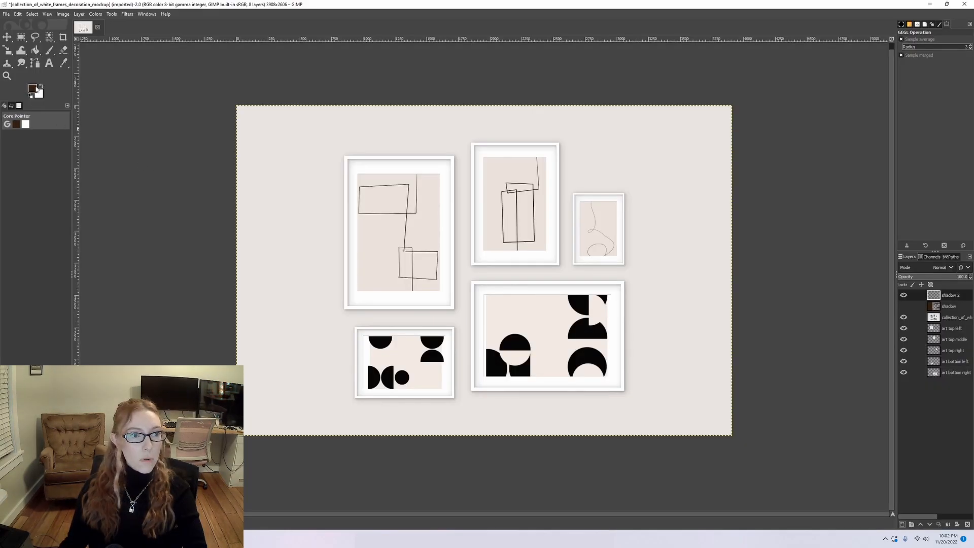
Draw a closed path around the left third of the canvas with a small diagonal jog in its inner edge, and convert it to a selection.
{"action": "left_click", "coordinate": [36, 89]}
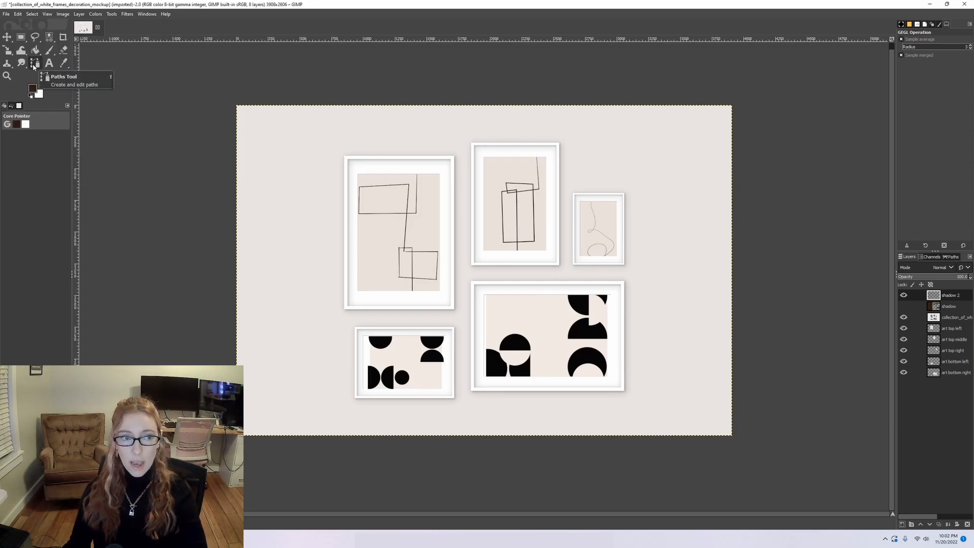
{"action": "left_click", "coordinate": [34, 64]}
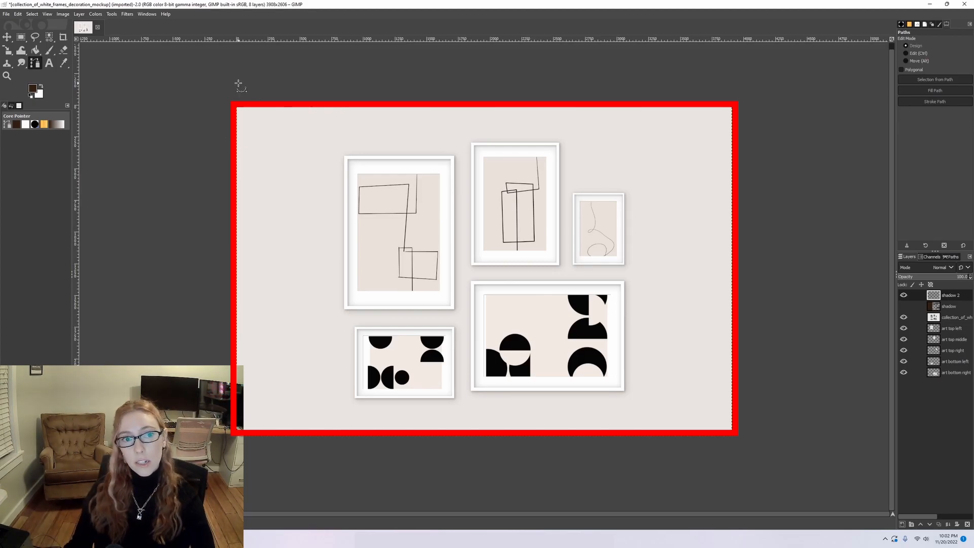
{"action": "left_click", "coordinate": [212, 72]}
{"action": "left_click", "coordinate": [396, 72]}
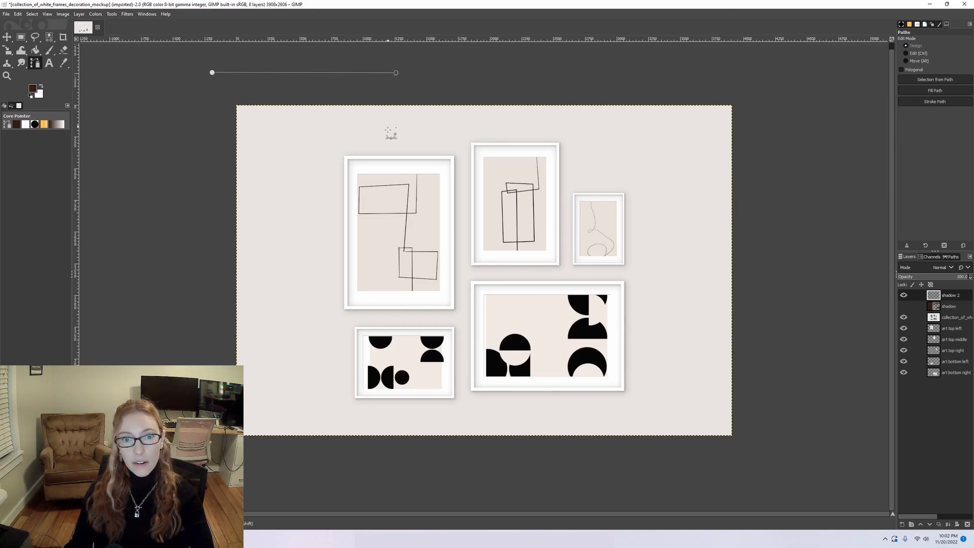
{"action": "left_click", "coordinate": [396, 310]}
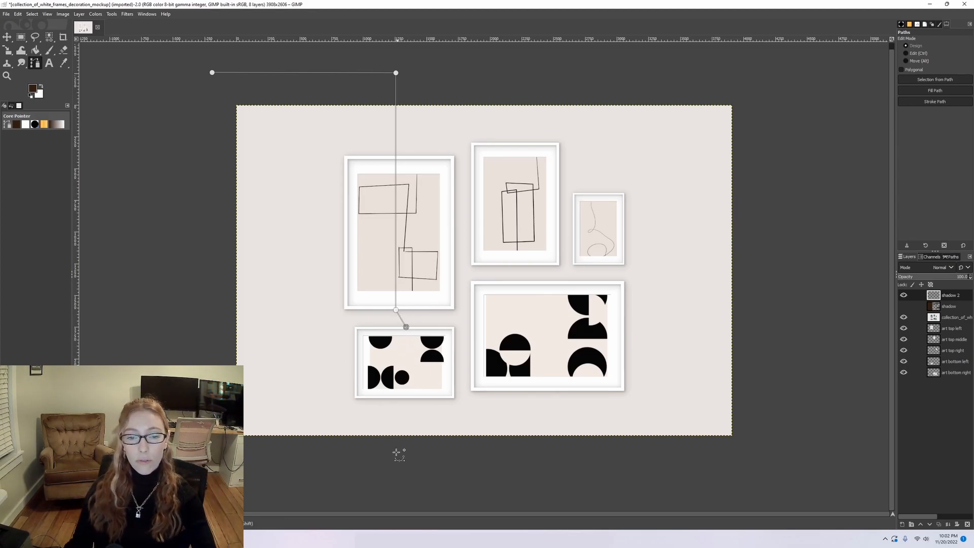
{"action": "left_click", "coordinate": [411, 458]}
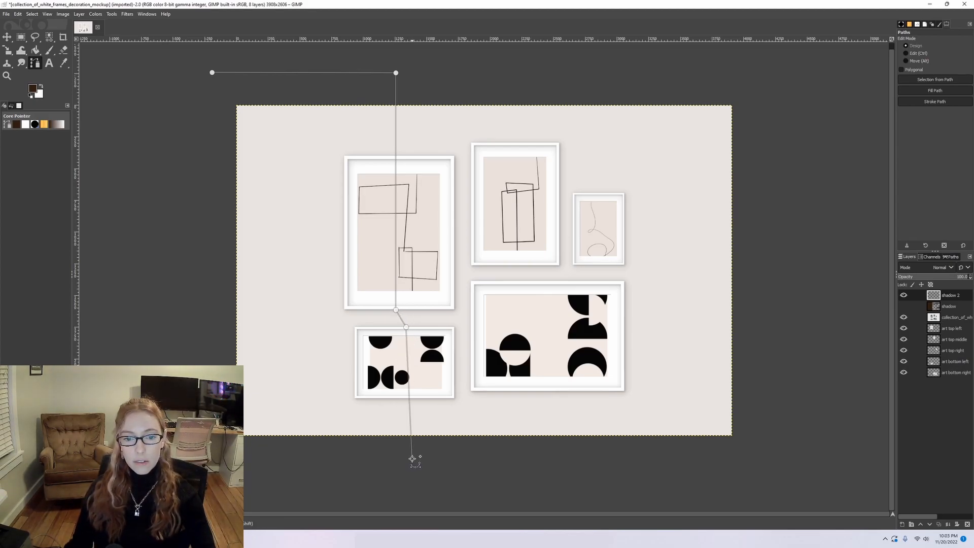
{"action": "left_click_drag", "start_coordinate": [411, 459], "coordinate": [405, 461]}
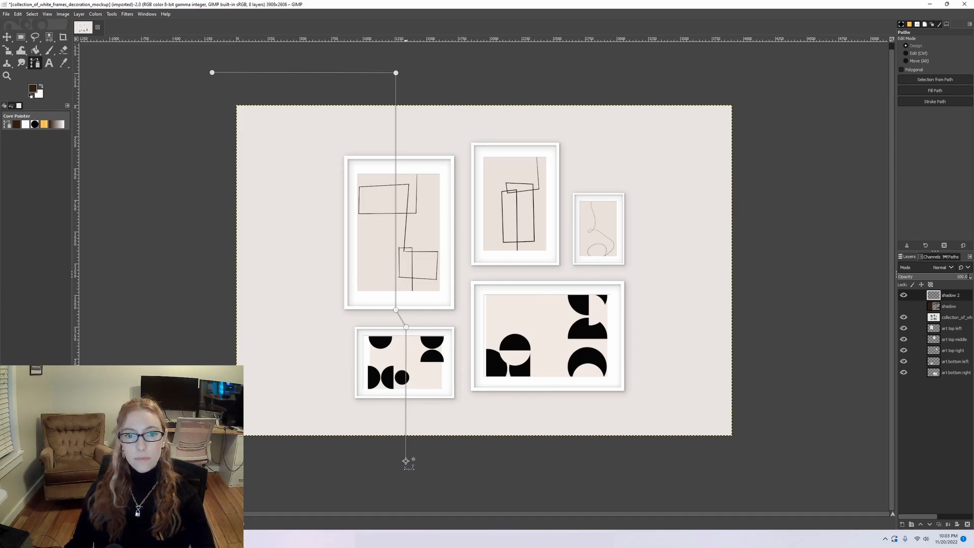
{"action": "left_click", "coordinate": [212, 461]}
{"action": "key", "text": "ctrl"}
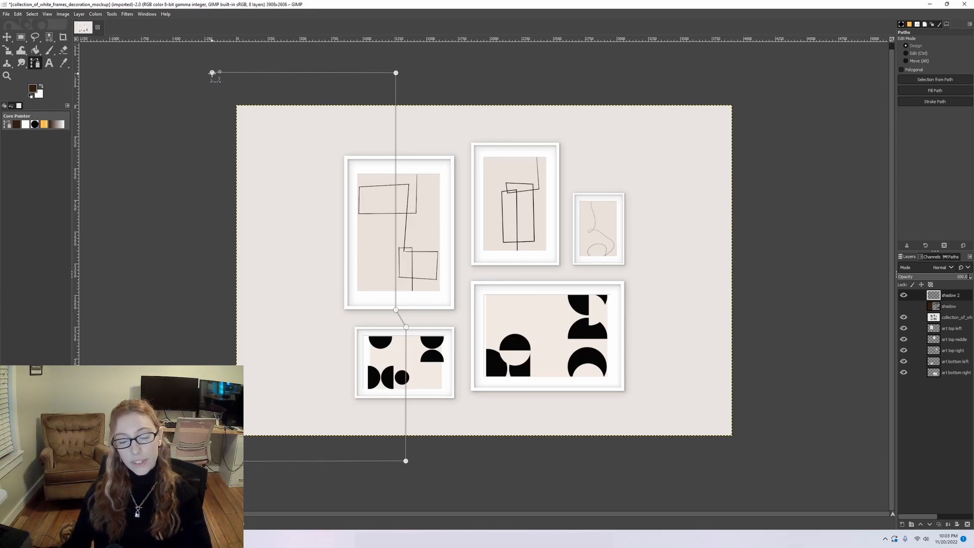
{"action": "left_click", "coordinate": [212, 73], "text": "ctrl"}
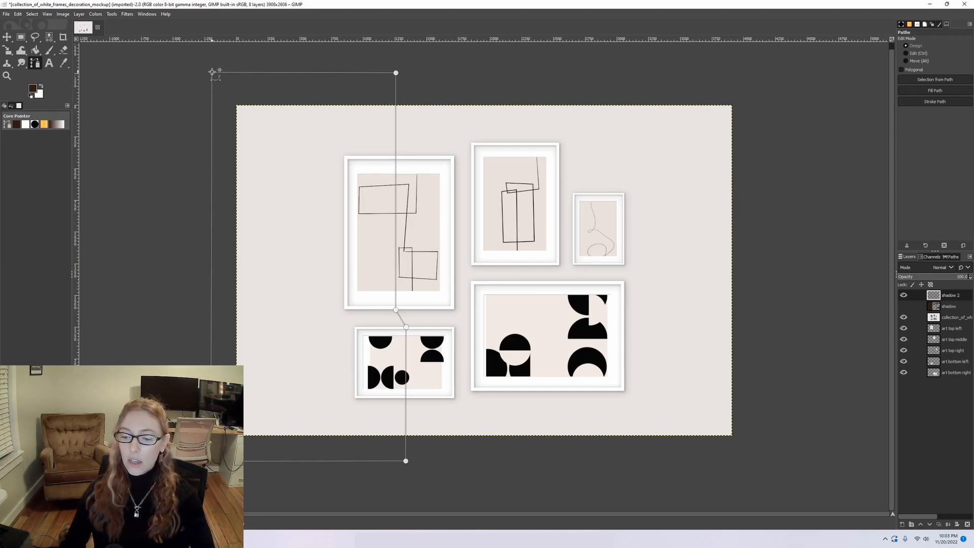
{"action": "key", "text": "shift+v"}
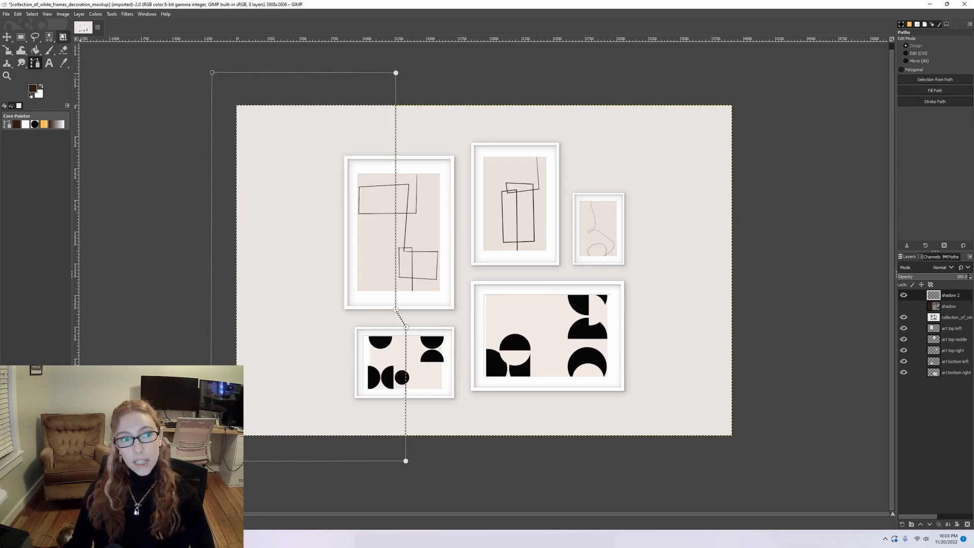
Fill the selected area on the shadow 2 layer with the dark brown foreground color, and clear the selection.
{"action": "left_click", "coordinate": [23, 15]}
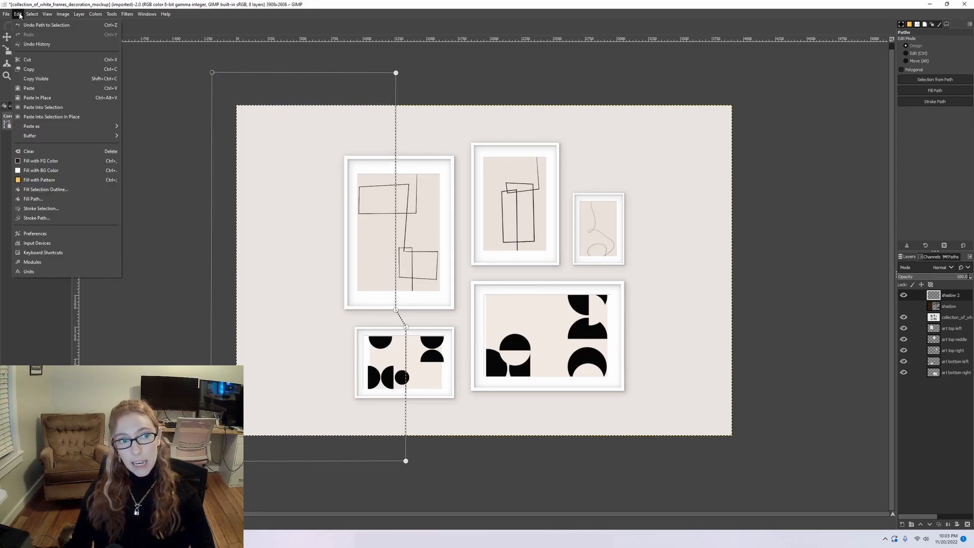
{"action": "left_click", "coordinate": [30, 161]}
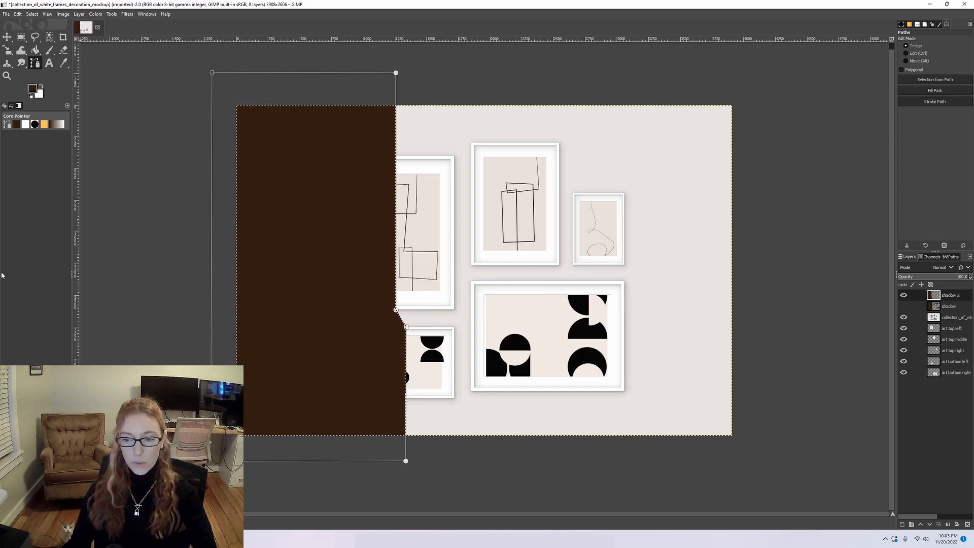
{"action": "key", "text": "ctrl"}
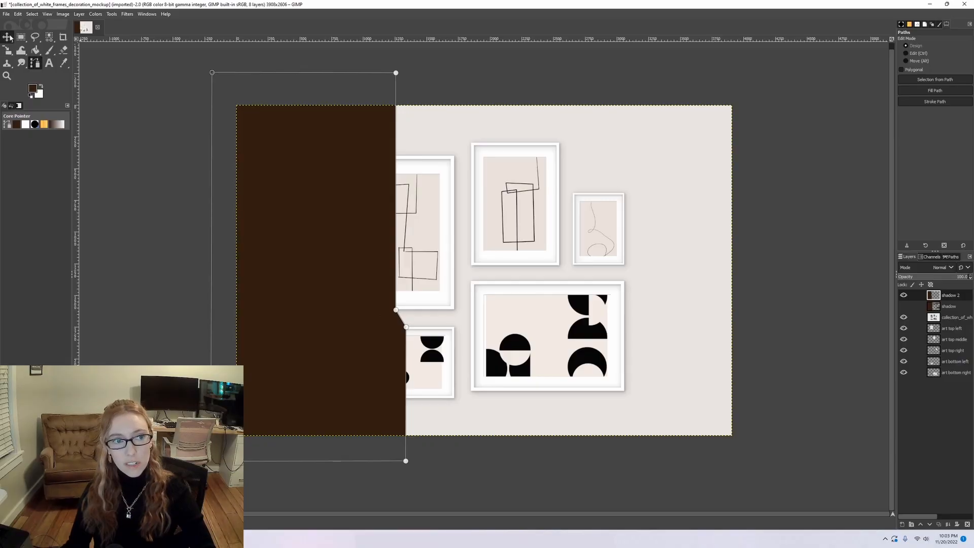
{"action": "left_click", "coordinate": [6, 37]}
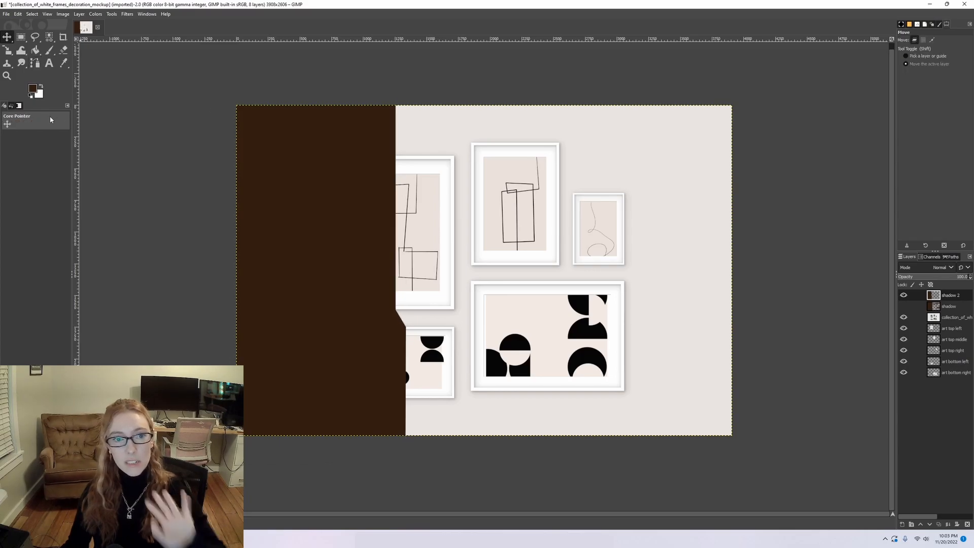
Draw a slanted bar path from the brown area up past the canvas's right edge, and convert it to a selection.
{"action": "left_click", "coordinate": [35, 63]}
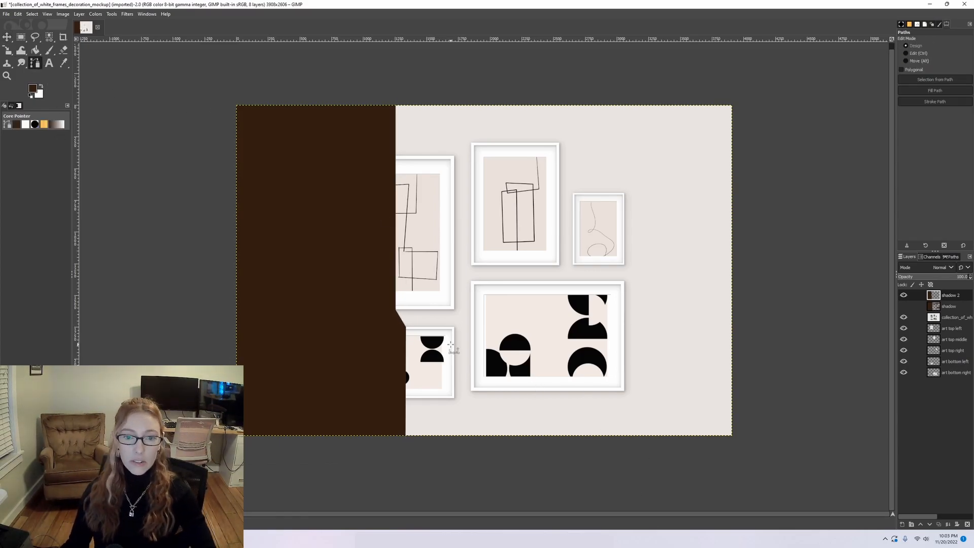
{"action": "left_click", "coordinate": [904, 306]}
{"action": "left_click", "coordinate": [903, 306]}
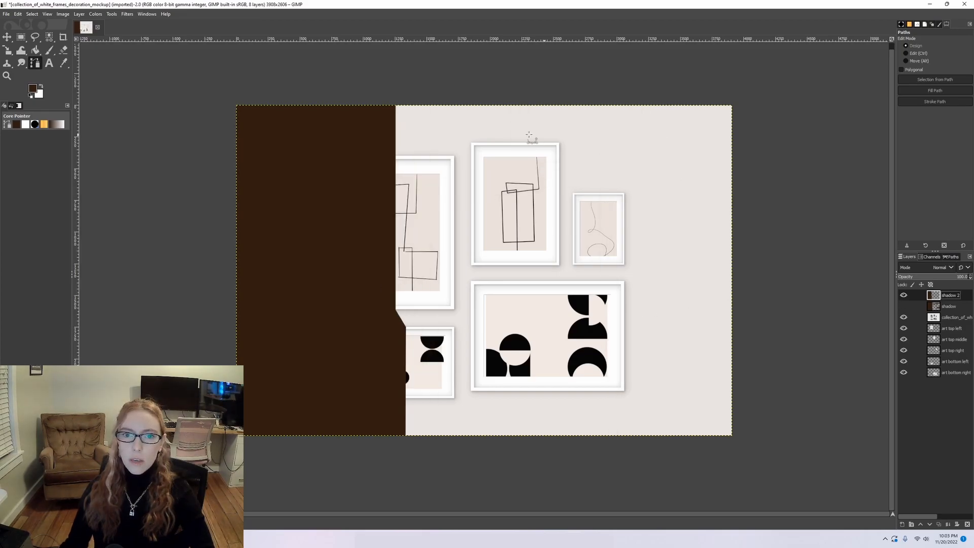
{"action": "left_click", "coordinate": [387, 189]}
{"action": "left_click_drag", "start_coordinate": [766, 111], "coordinate": [768, 140]}
{"action": "left_click", "coordinate": [386, 211]}
{"action": "left_click", "coordinate": [387, 189], "text": "ctrl"}
{"action": "key", "text": "Return"}
{"action": "key", "text": "alt+e"}
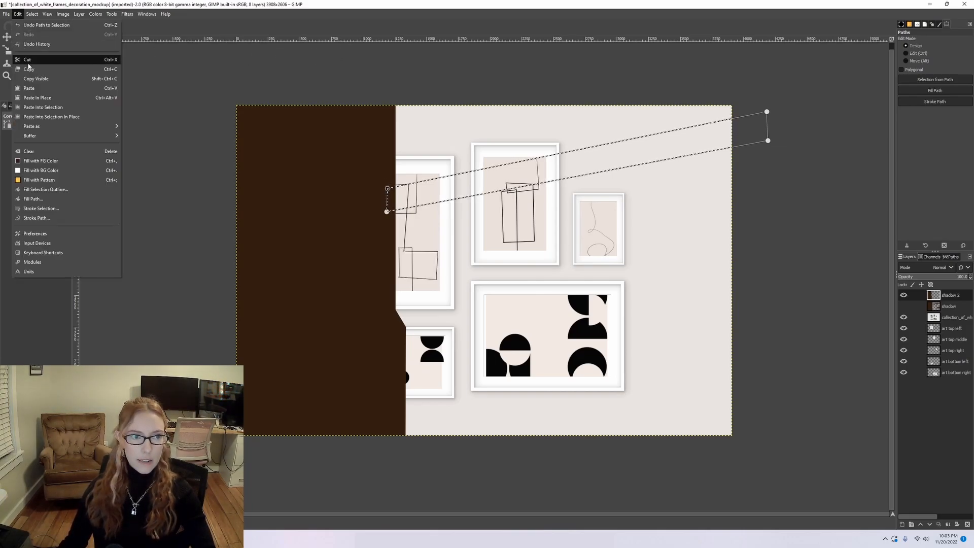
{"action": "left_click", "coordinate": [862, 280]}
{"action": "left_click_drag", "start_coordinate": [767, 111], "coordinate": [767, 117]}
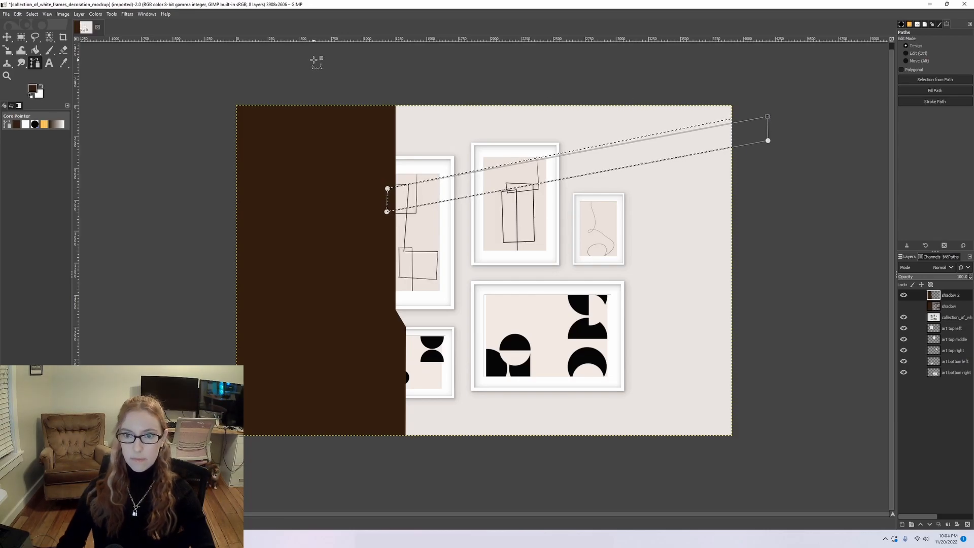
Fill the slanted bar selection with the foreground color, and deselect it.
{"action": "left_click", "coordinate": [18, 14]}
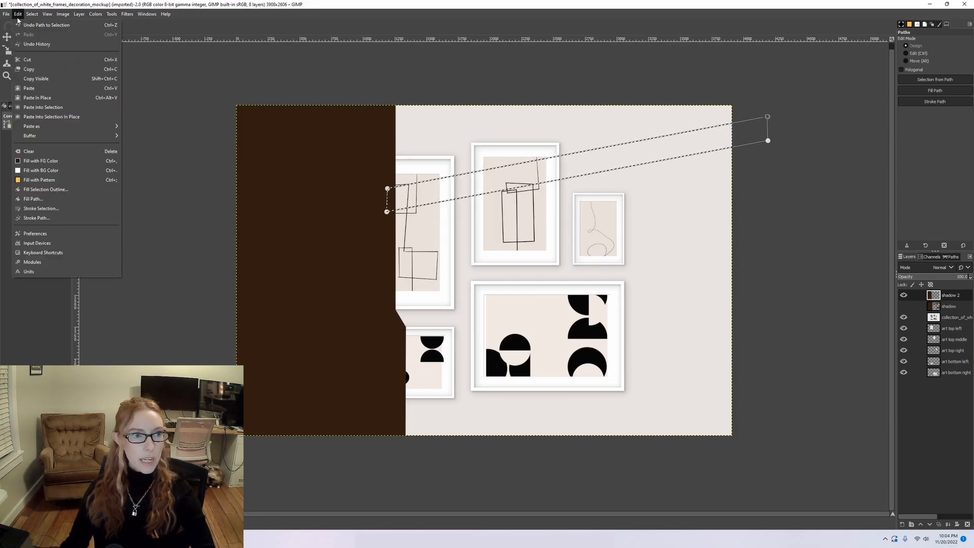
{"action": "left_click", "coordinate": [43, 161]}
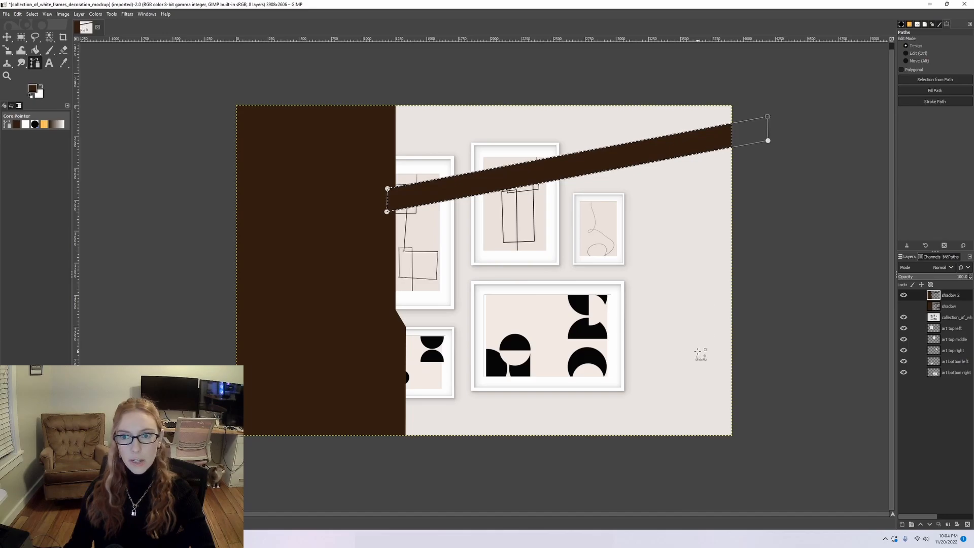
{"action": "key", "text": "ctrl+shift+a"}
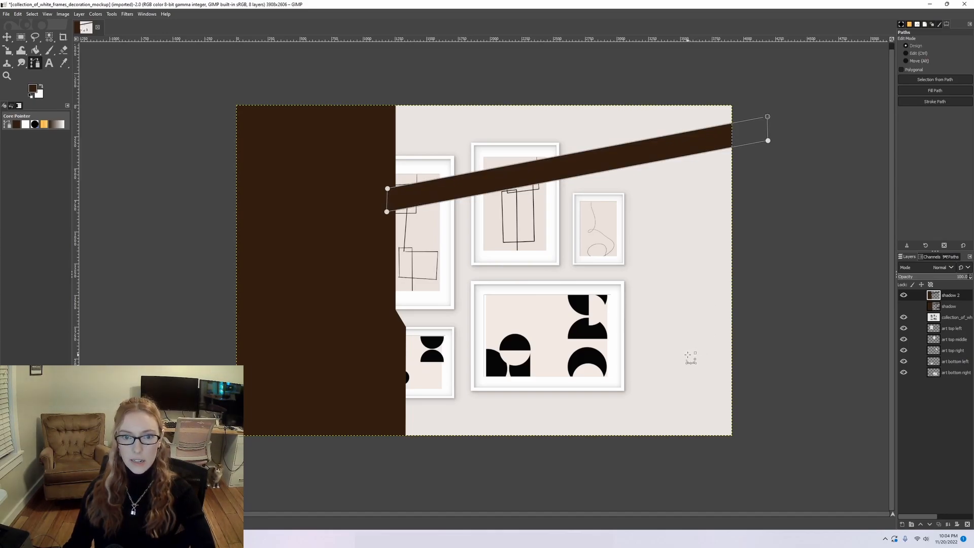
{"action": "key", "text": "m"}
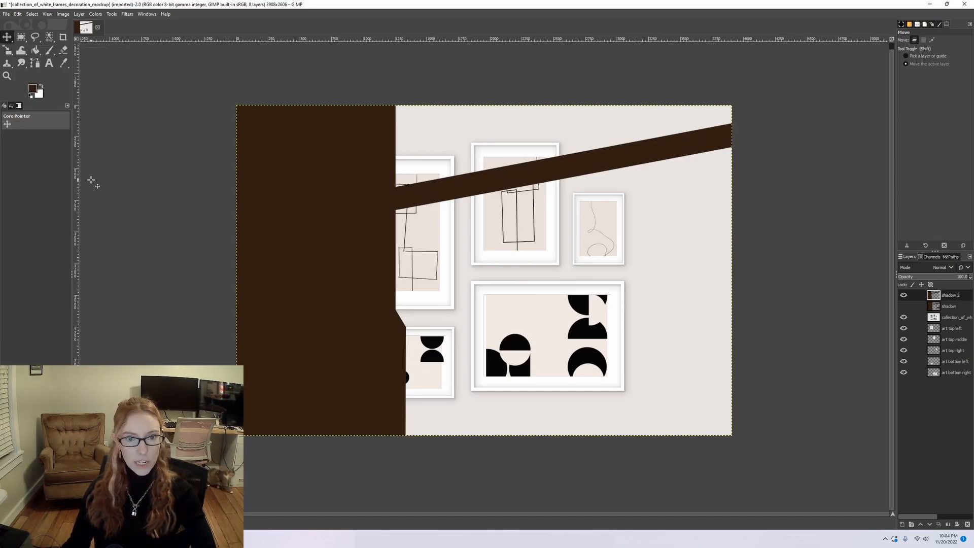
Draw a narrow vertical bar path from above the canvas down to the slanted bar, select it, and fill it with the foreground color.
{"action": "left_click", "coordinate": [34, 63]}
{"action": "left_click", "coordinate": [635, 99]}
{"action": "left_click", "coordinate": [635, 157]}
{"action": "left_click", "coordinate": [654, 96]}
{"action": "left_click", "coordinate": [635, 99], "text": "ctrl"}
{"action": "left_click", "coordinate": [18, 13]}
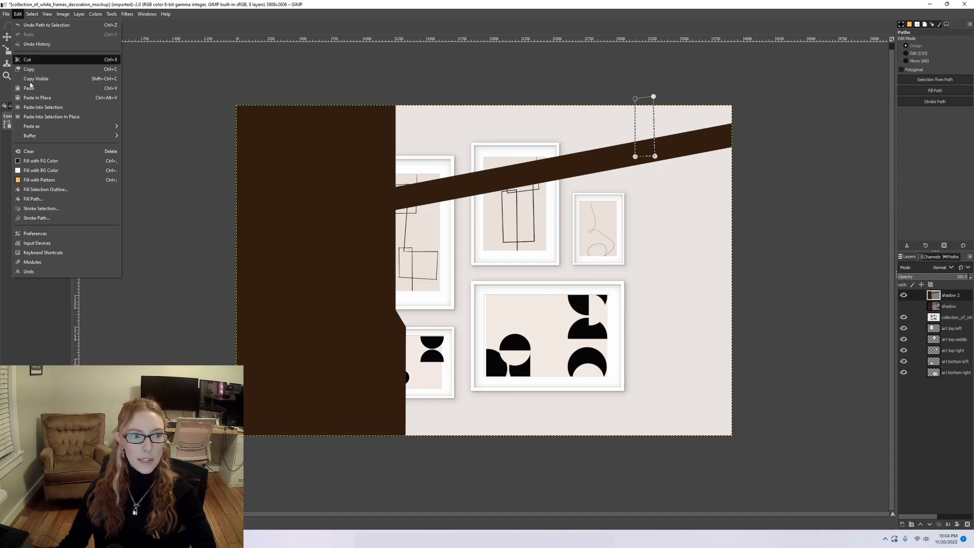
{"action": "left_click", "coordinate": [36, 160]}
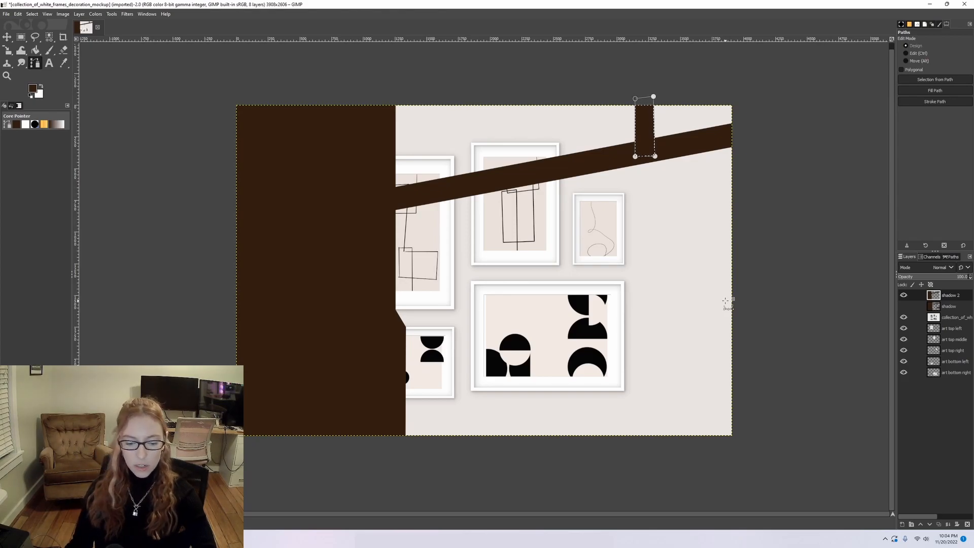
{"action": "left_click", "coordinate": [7, 37]}
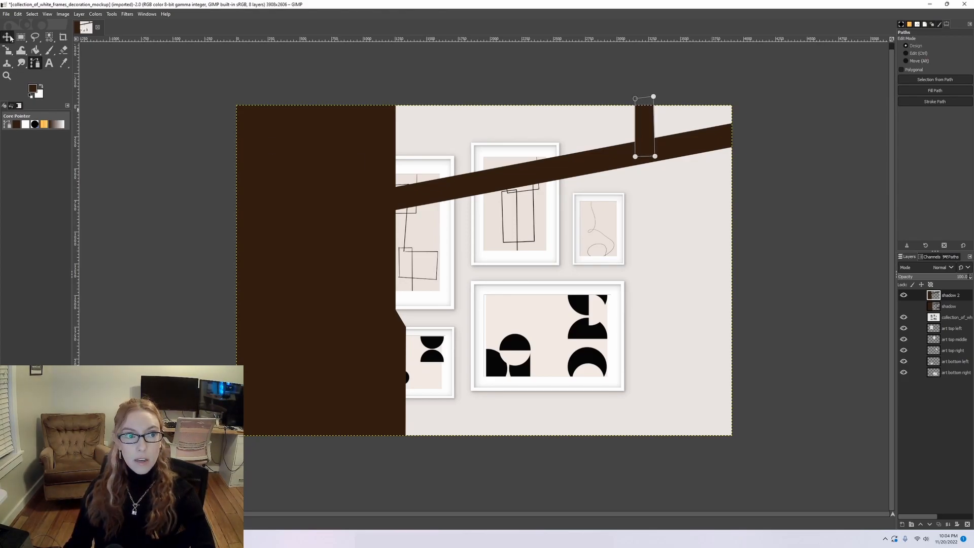
Show the finished shadow layer in place of shadow 2 for comparison, and return to the shadow 2 layer.
{"action": "left_click", "coordinate": [904, 295]}
{"action": "left_click", "coordinate": [904, 306]}
{"action": "left_click", "coordinate": [949, 306]}
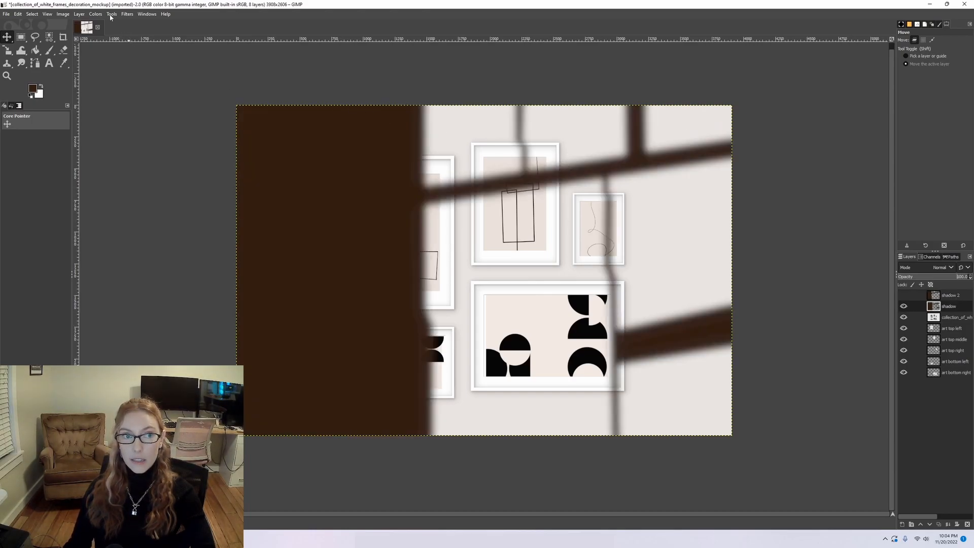
{"action": "key", "text": "ctrl+z"}
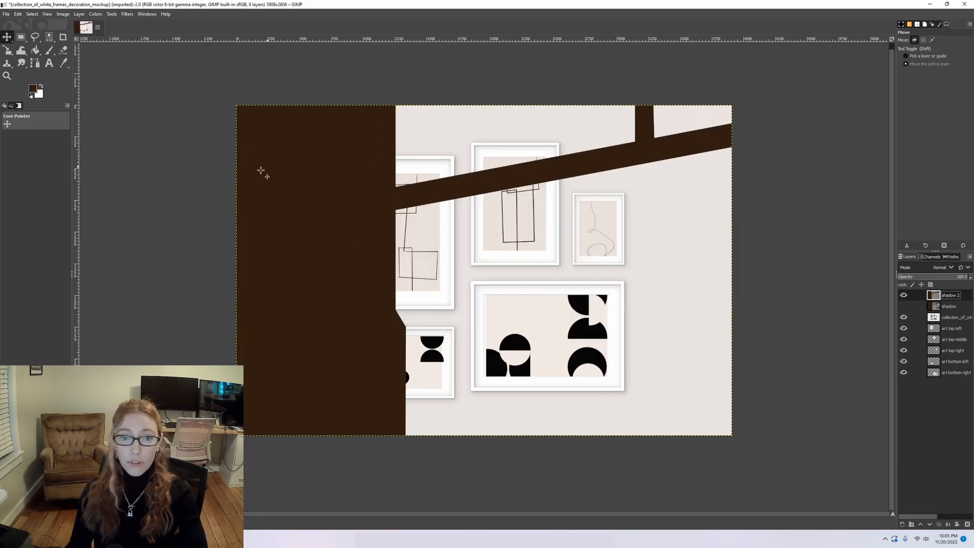
Try a Gaussian Blur with X and Y sizes of 32.42 on the shadow 2 layer.
{"action": "left_click", "coordinate": [132, 17]}
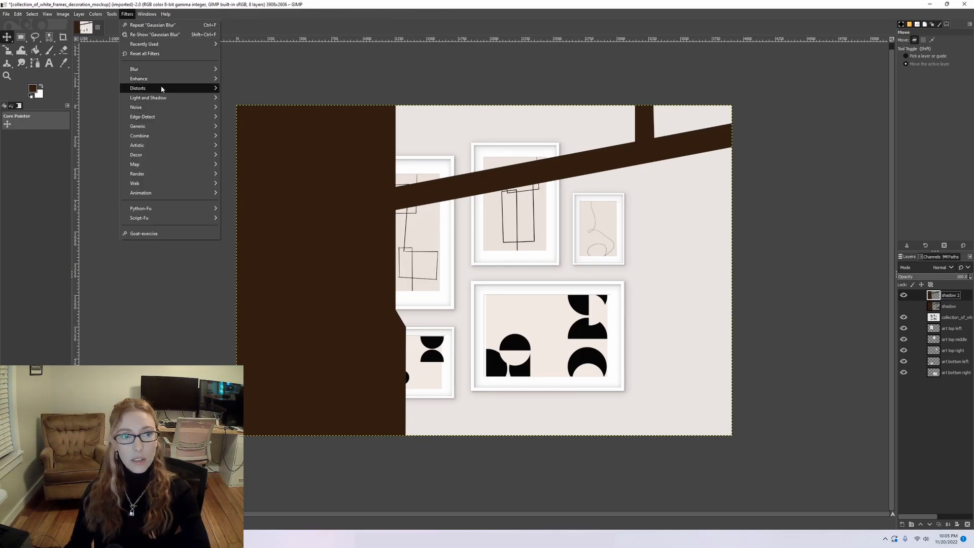
{"action": "mouse_move", "coordinate": [162, 73]}
{"action": "left_click", "coordinate": [246, 79]}
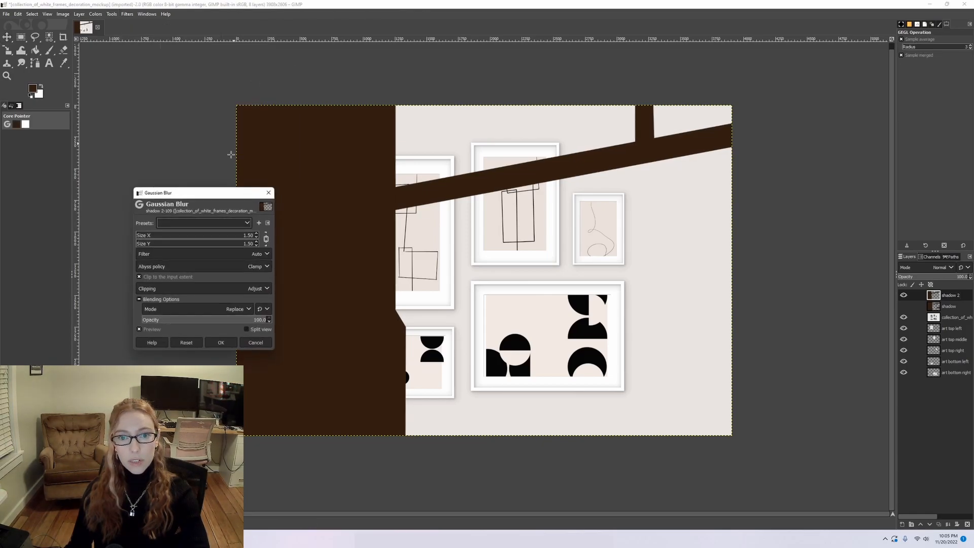
{"action": "mouse_move", "coordinate": [151, 236]}
{"action": "left_mouse_down"}
{"action": "mouse_move", "coordinate": [229, 235]}
{"action": "mouse_move", "coordinate": [149, 236]}
{"action": "left_mouse_up"}
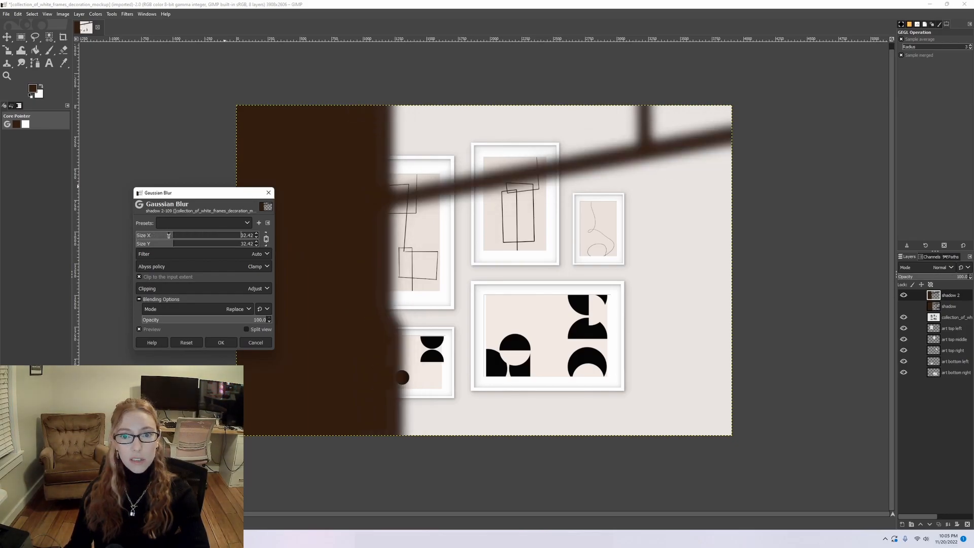
{"action": "left_click", "coordinate": [257, 346]}
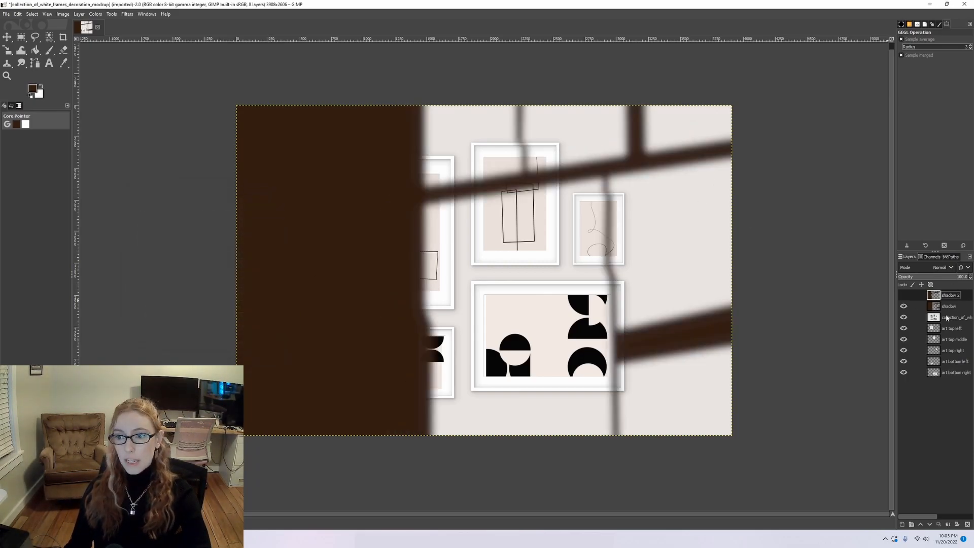
Lower the opacity of the original shadow layer to 40 and remove the shadow 2 layer.
{"action": "left_click", "coordinate": [949, 307]}
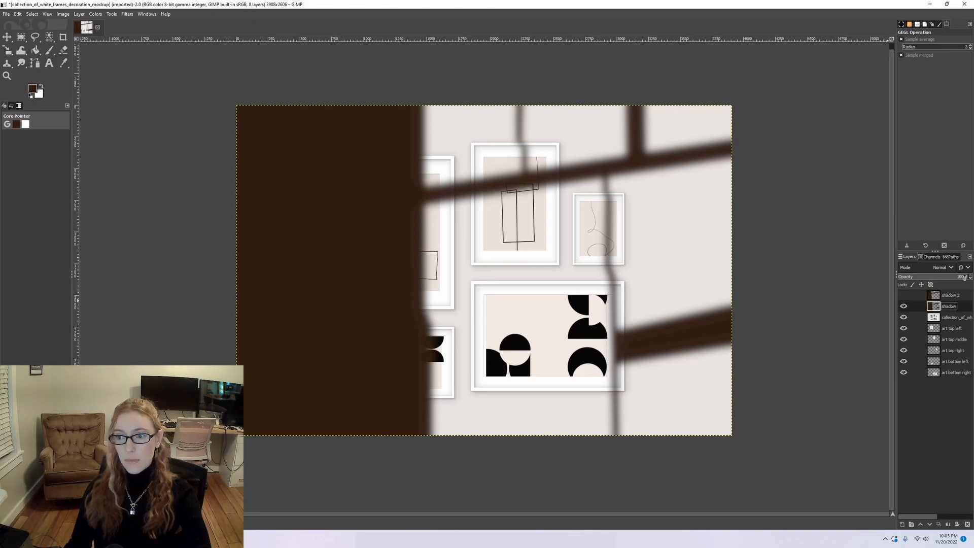
{"action": "left_click_drag", "start_coordinate": [955, 277], "coordinate": [924, 276]}
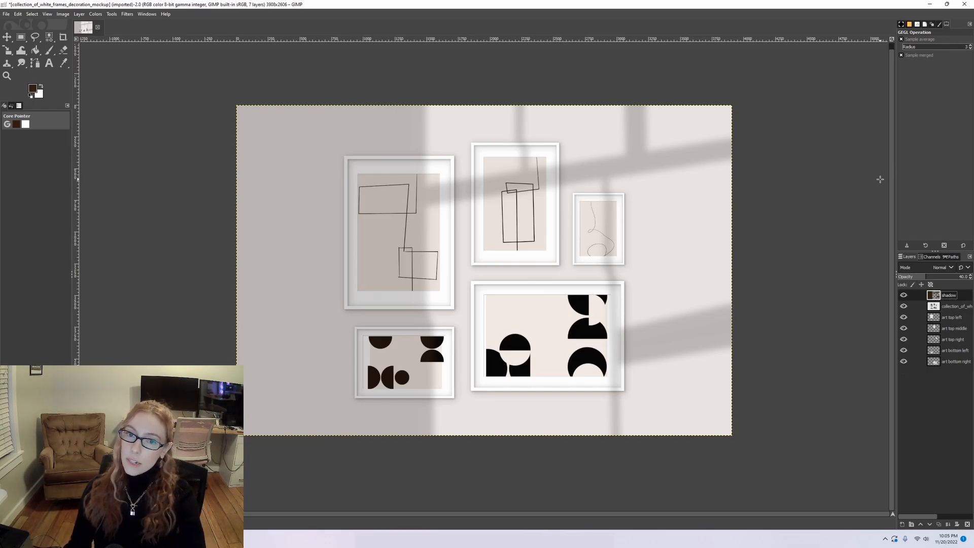
Apply the Apply Canvas filter to the art top left layer with depth 2, Normal blending mode and about 43 opacity.
{"action": "left_click", "coordinate": [940, 317]}
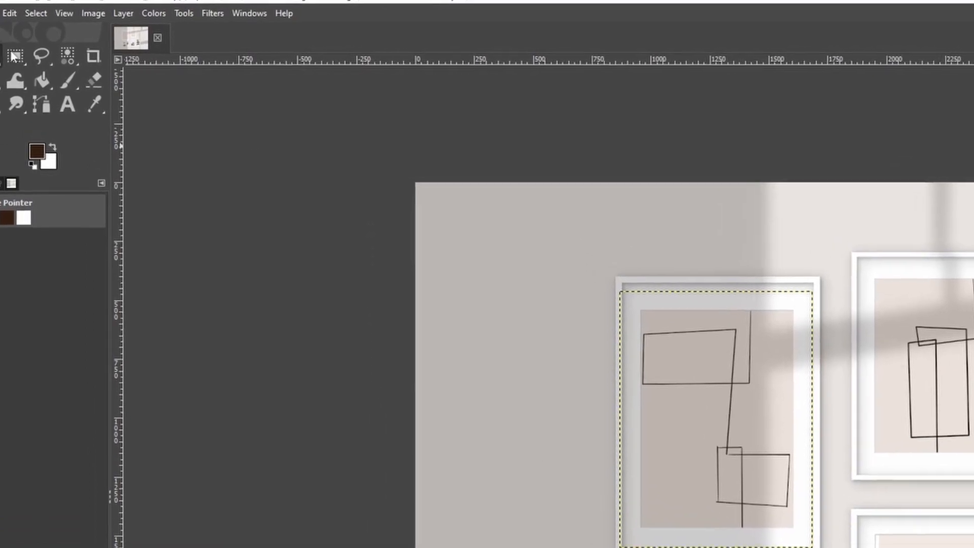
{"action": "left_click", "coordinate": [249, 13]}
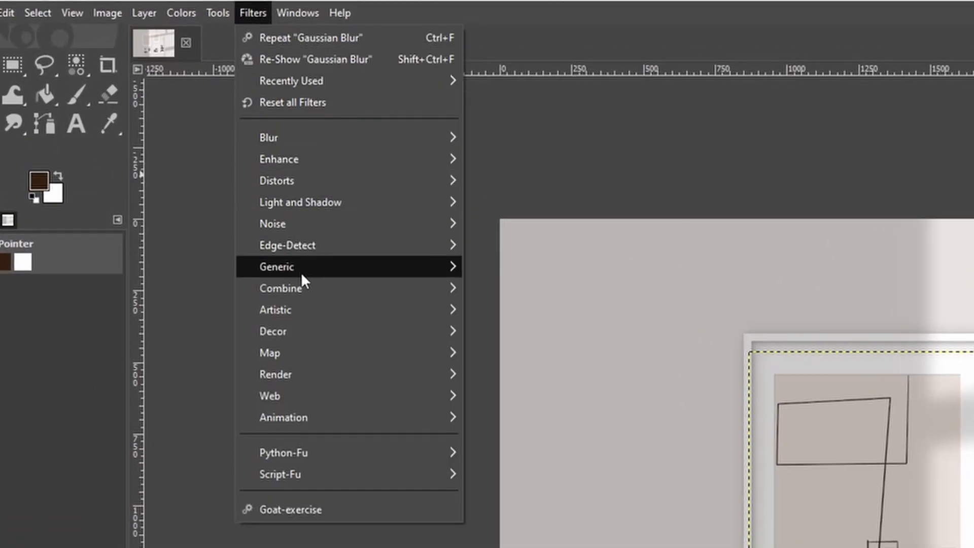
{"action": "mouse_move", "coordinate": [294, 307]}
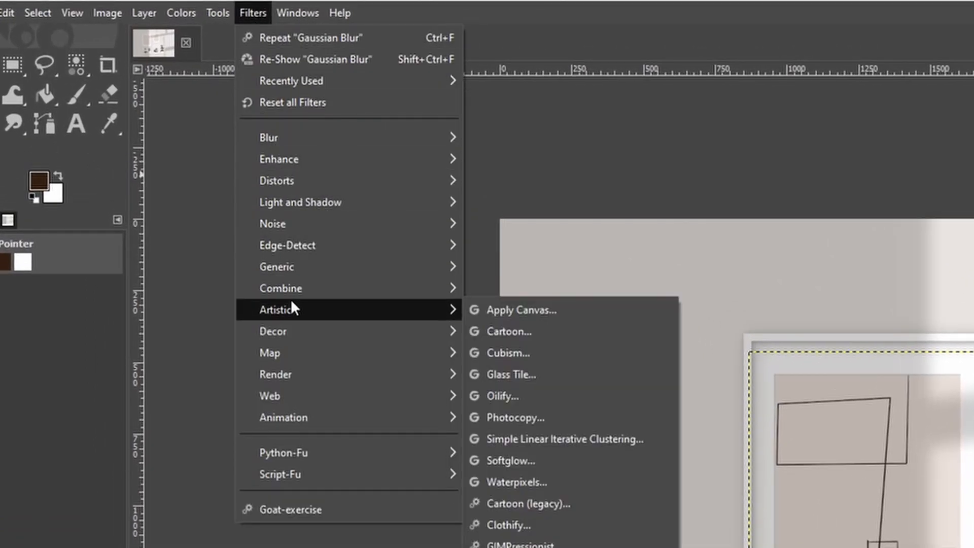
{"action": "left_click", "coordinate": [574, 310]}
{"action": "scroll", "coordinate": [377, 259], "scroll_direction": "up", "scroll_amount": 5, "text": "ctrl"}
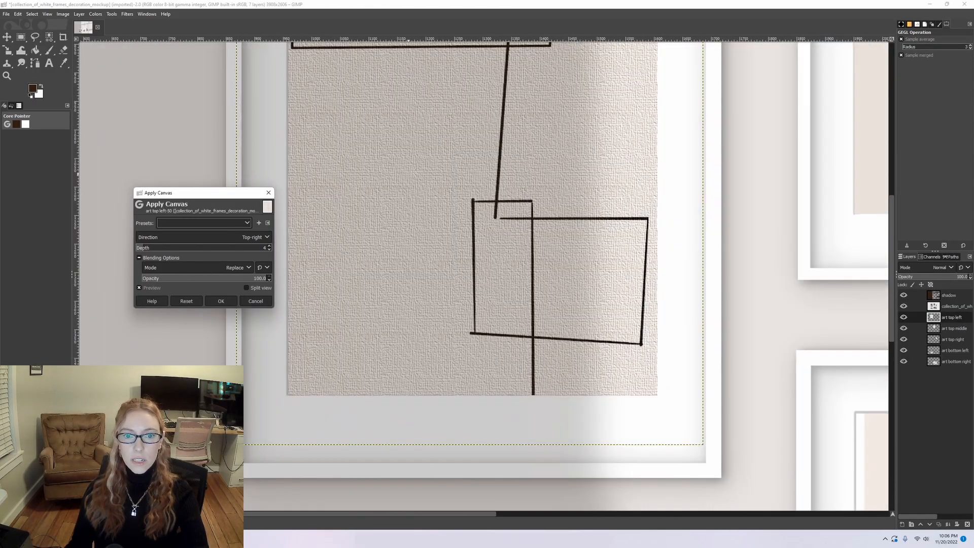
{"action": "scroll", "coordinate": [503, 161], "scroll_direction": "up", "scroll_amount": 2}
{"action": "scroll", "coordinate": [498, 176], "scroll_direction": "up", "scroll_amount": 2, "text": "ctrl"}
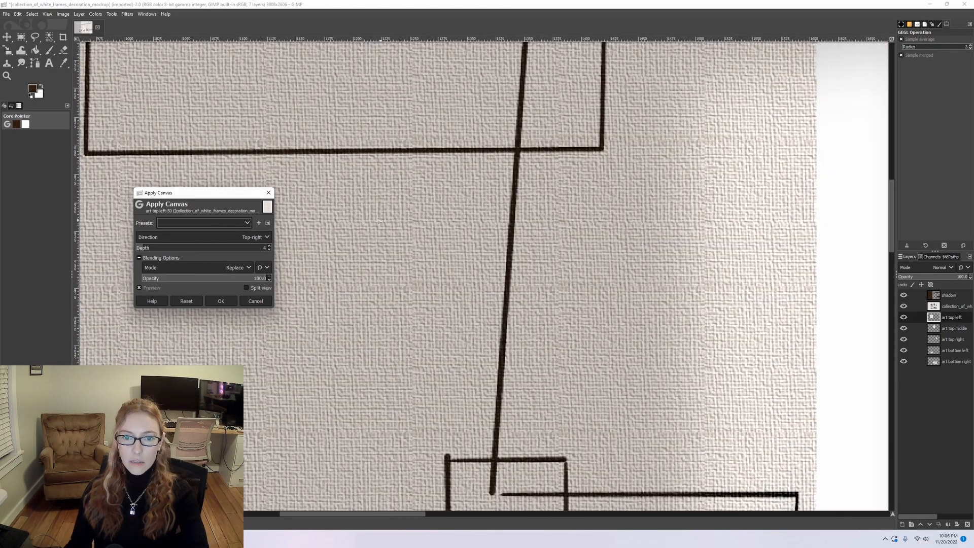
{"action": "scroll", "coordinate": [388, 216], "scroll_direction": "down", "scroll_amount": 2, "text": "ctrl"}
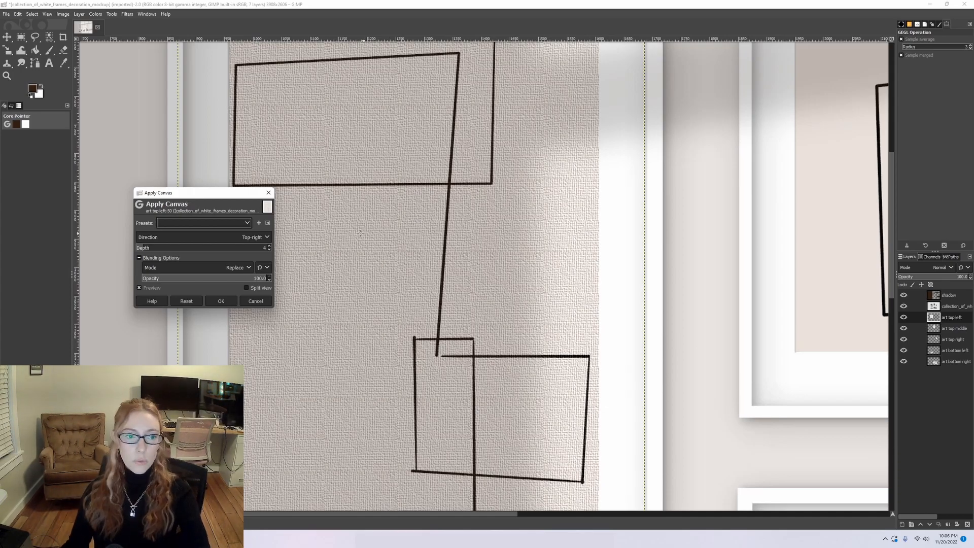
{"action": "left_click", "coordinate": [139, 248]}
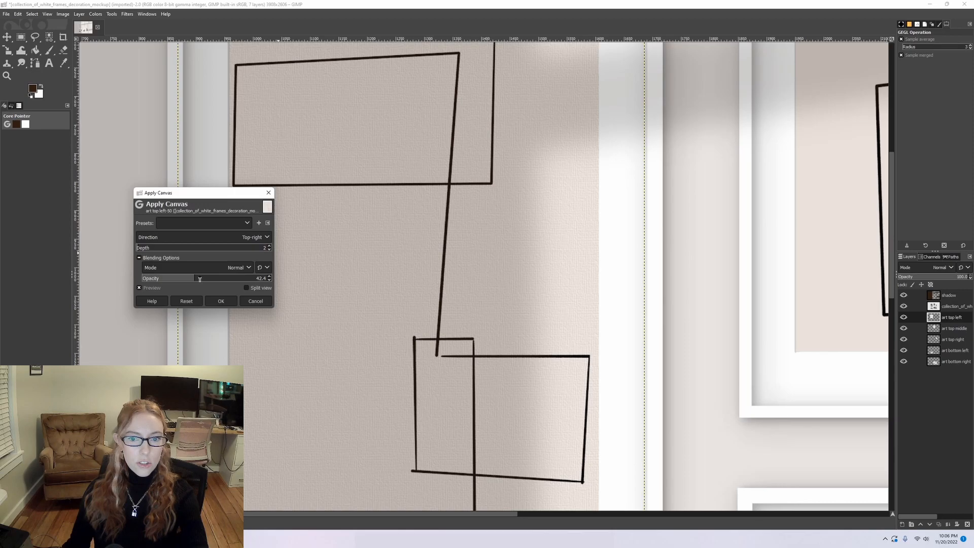
{"action": "left_click", "coordinate": [221, 301]}
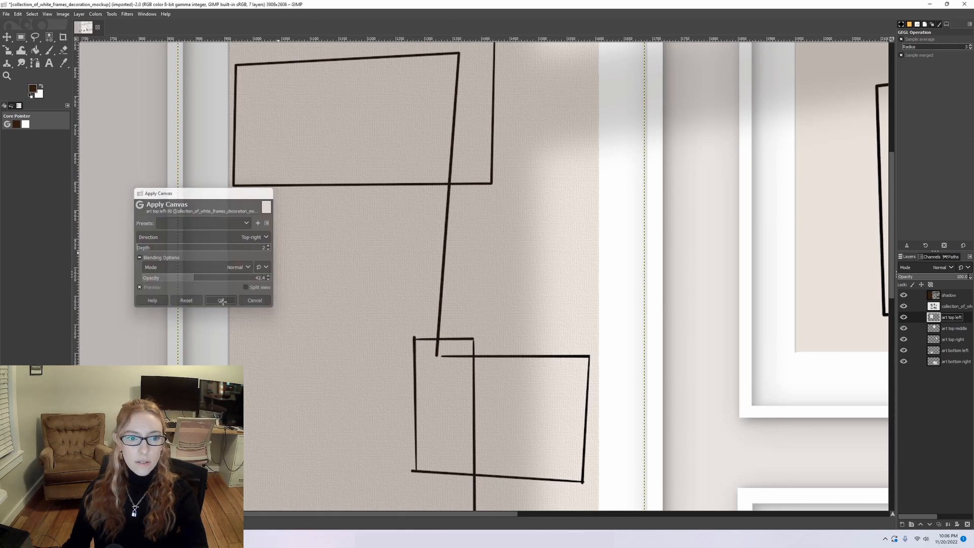
{"action": "key", "text": "shift+ctrl+j"}
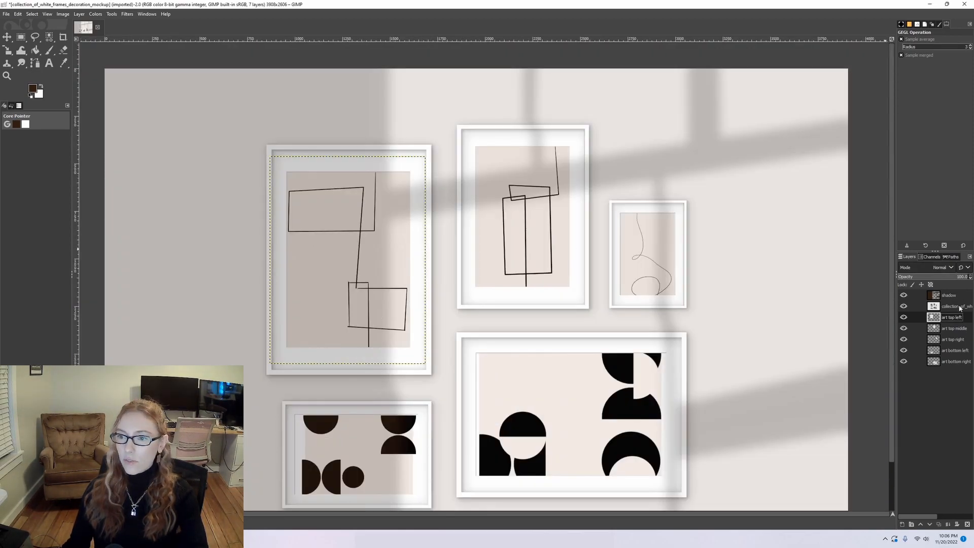
Open the Apply Canvas filter for the art top middle layer.
{"action": "left_click", "coordinate": [953, 329]}
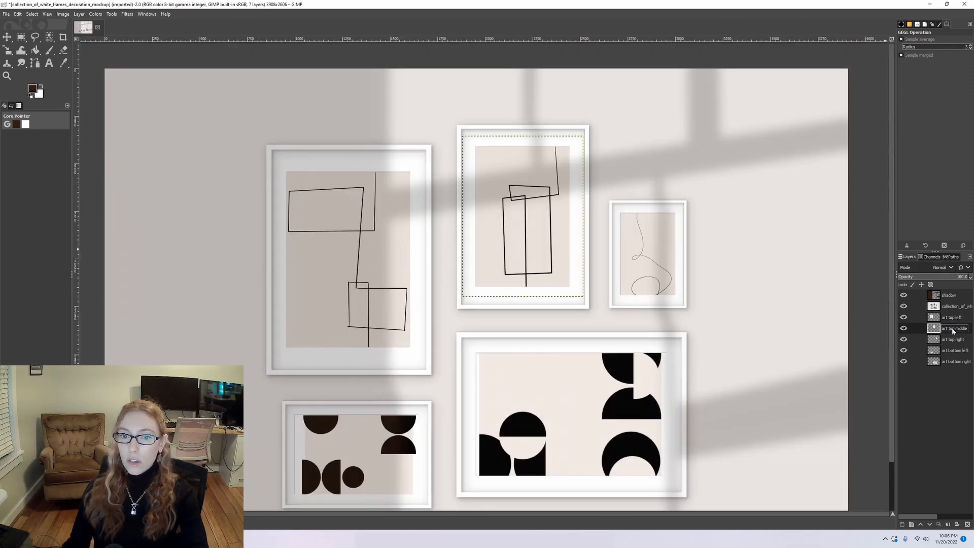
{"action": "left_click", "coordinate": [128, 15]}
{"action": "mouse_move", "coordinate": [153, 145]}
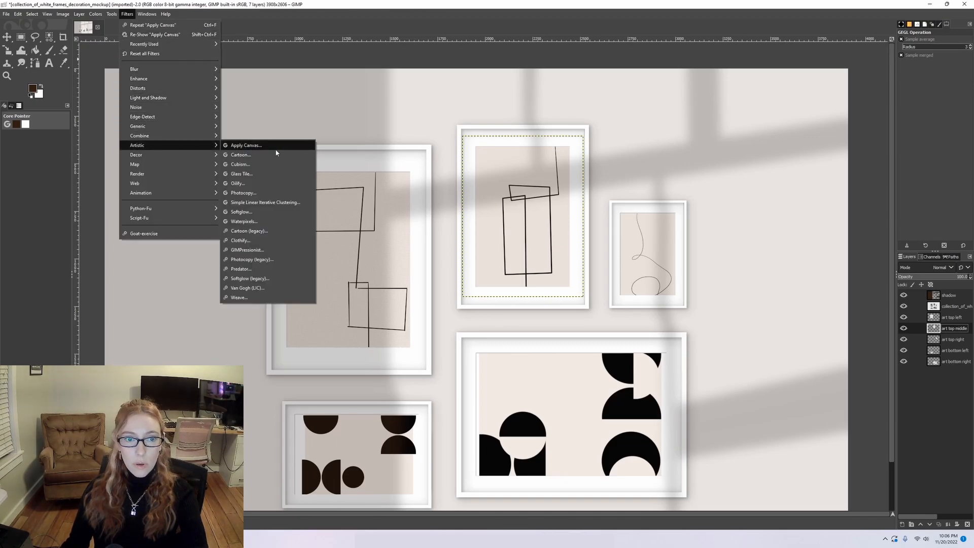
{"action": "left_click", "coordinate": [275, 146]}
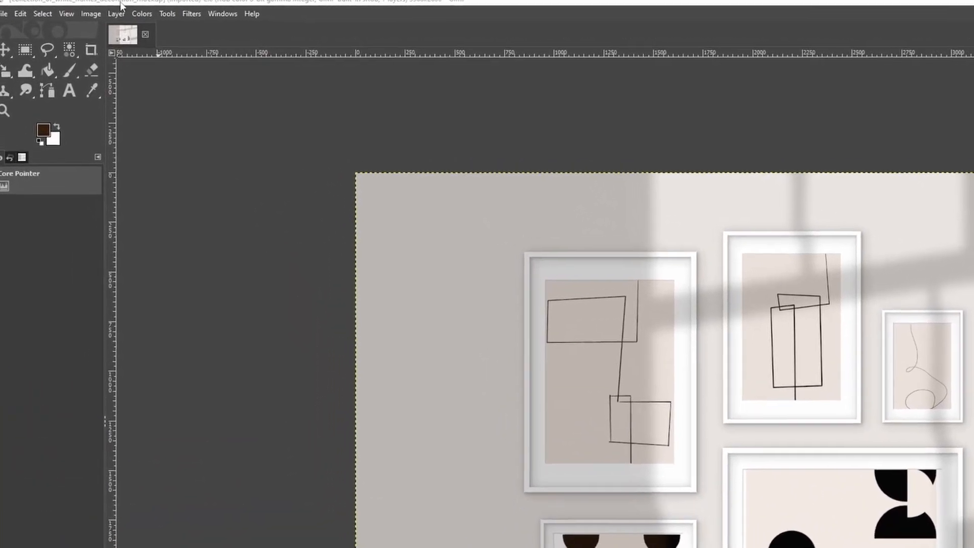
Darken the white frames mockup layer with Levels by lowering the maximum output level to 240.
{"action": "left_click", "coordinate": [95, 13]}
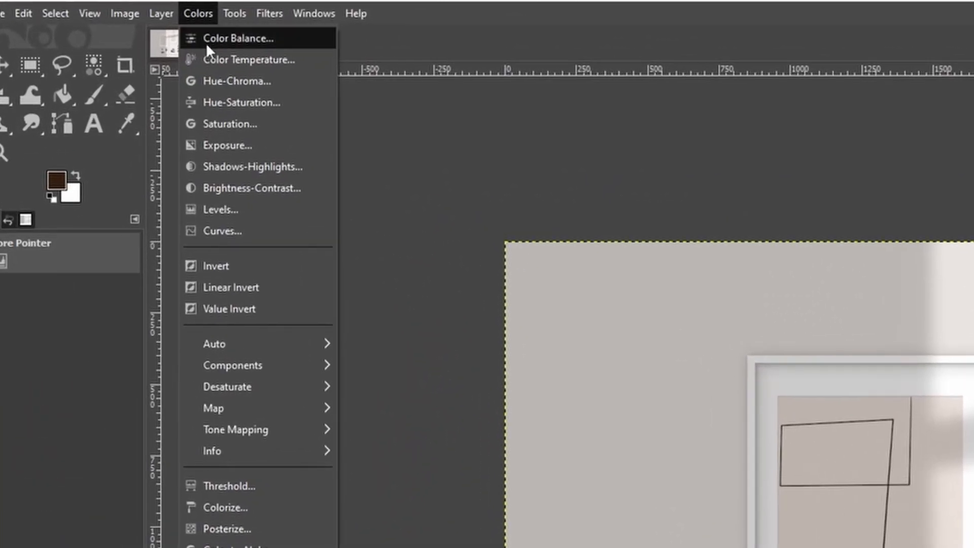
{"action": "left_click", "coordinate": [213, 186]}
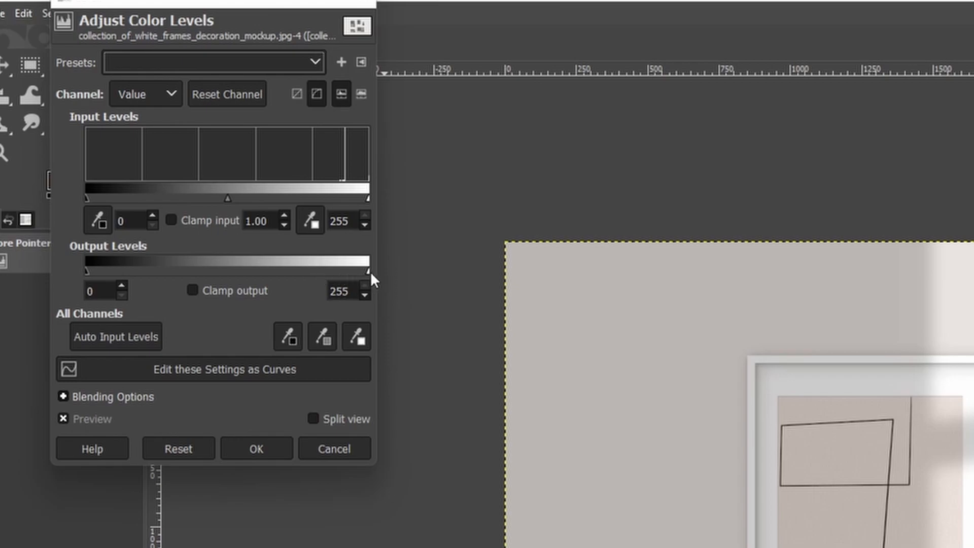
{"action": "left_click_drag", "start_coordinate": [366, 272], "coordinate": [275, 274]}
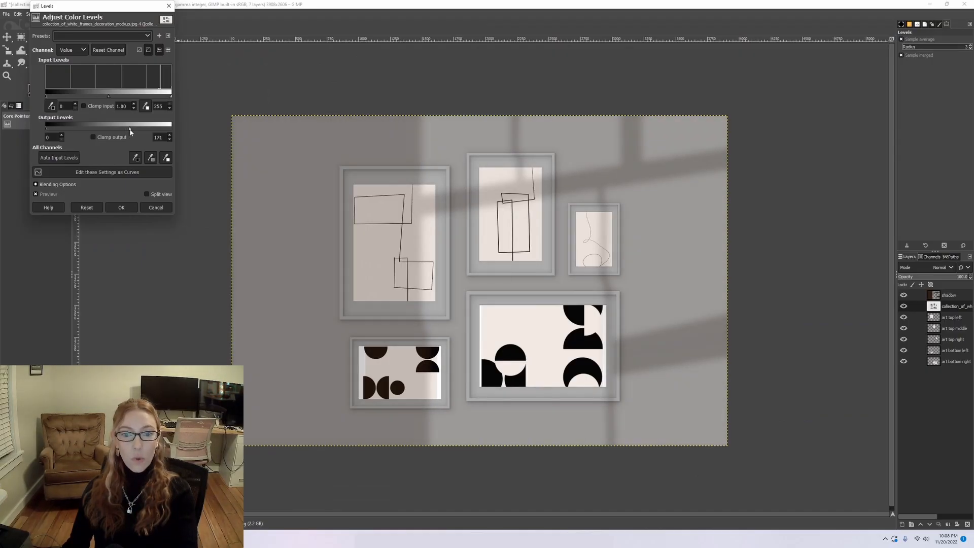
{"action": "left_click_drag", "start_coordinate": [130, 132], "coordinate": [165, 136]}
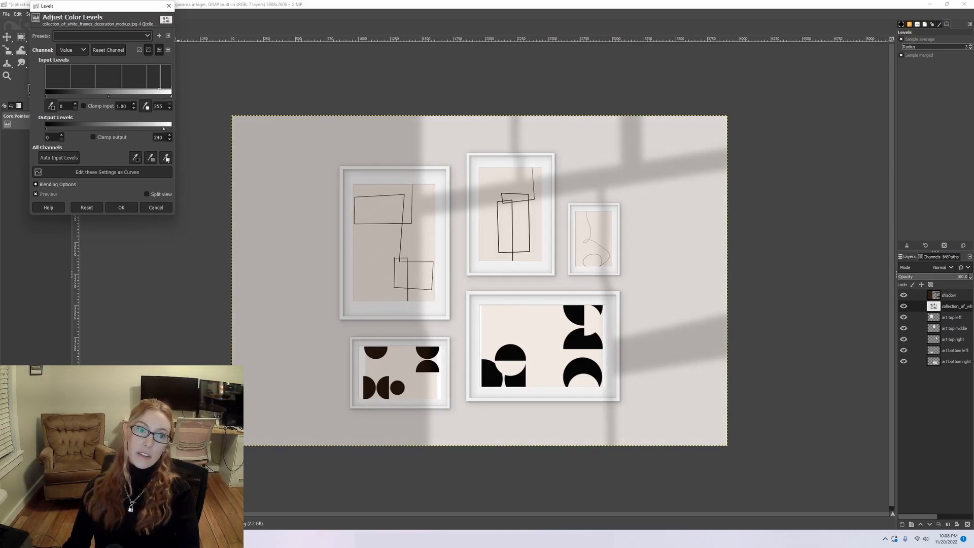
{"action": "left_click", "coordinate": [136, 208]}
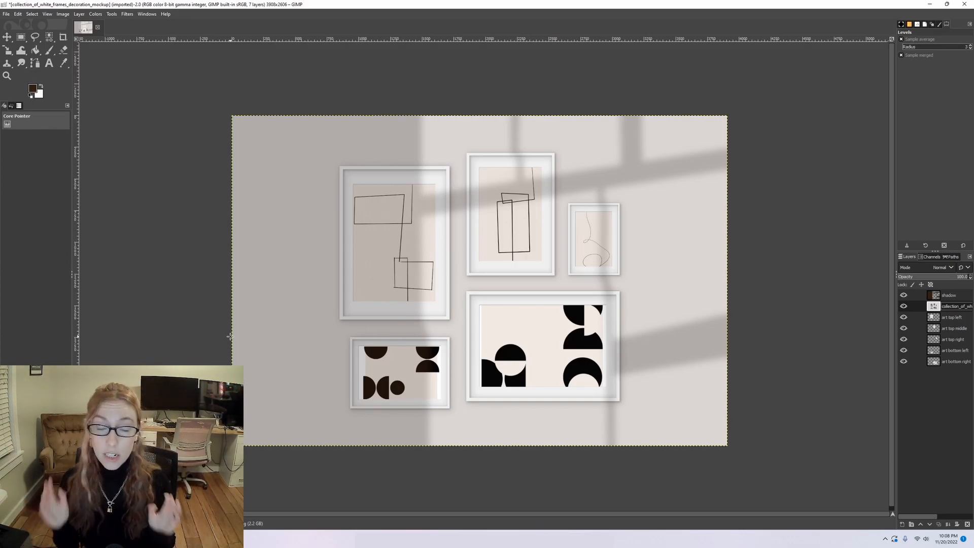
Start exporting the image and enter gallery_wall_mockup_template.xcf as the file name.
{"action": "left_click", "coordinate": [6, 14]}
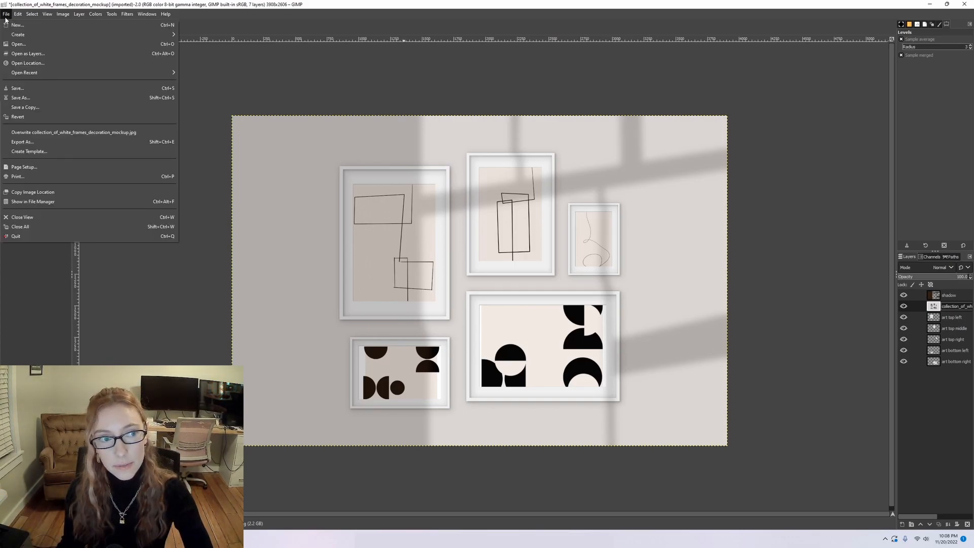
{"action": "left_click", "coordinate": [25, 142]}
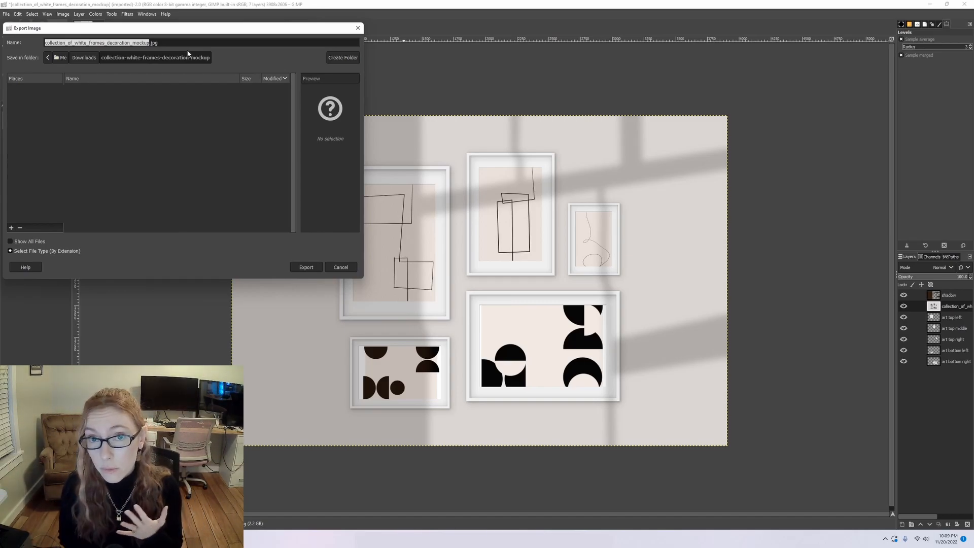
{"action": "left_click_drag", "start_coordinate": [179, 43], "coordinate": [23, 42]}
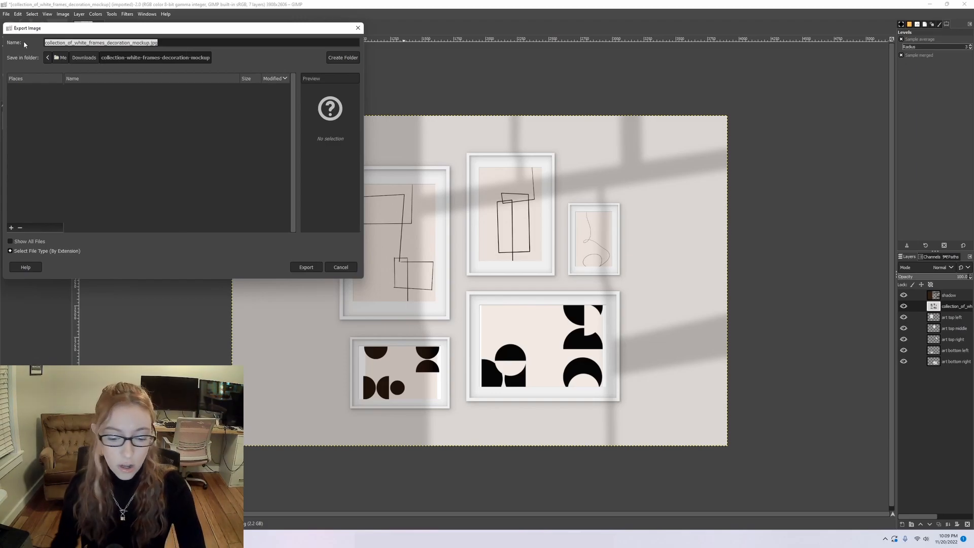
{"action": "type", "text": "gallery_wal"}
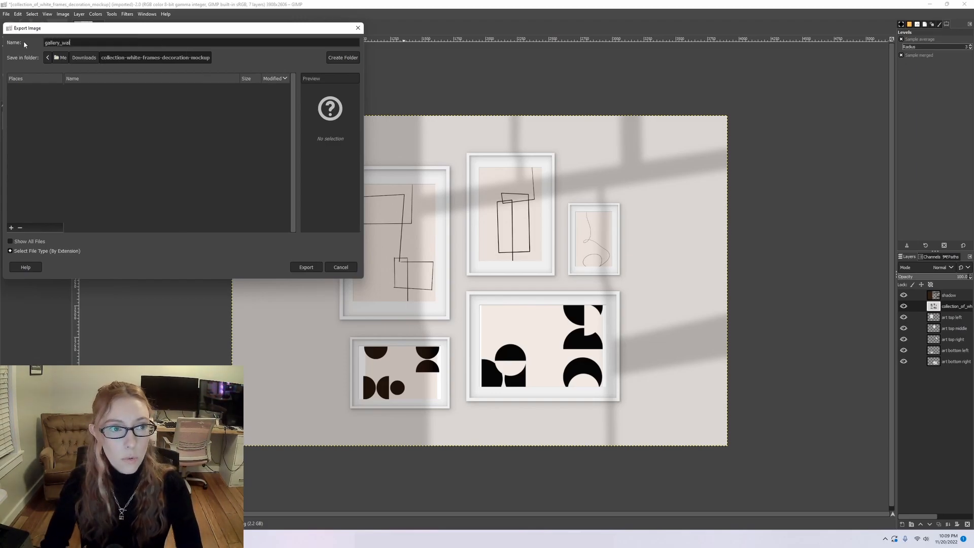
{"action": "type", "text": "l_mo"}
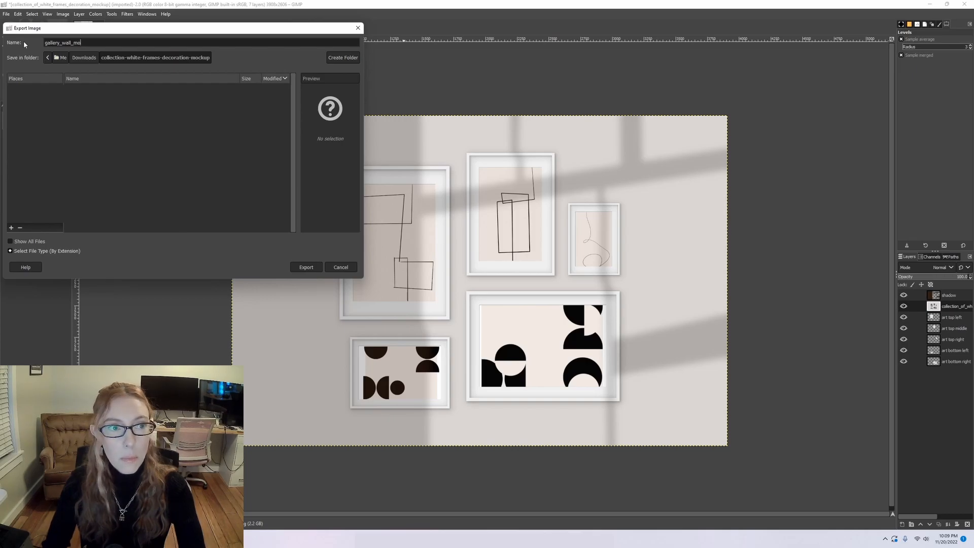
{"action": "type", "text": "ckup_tempalte"}
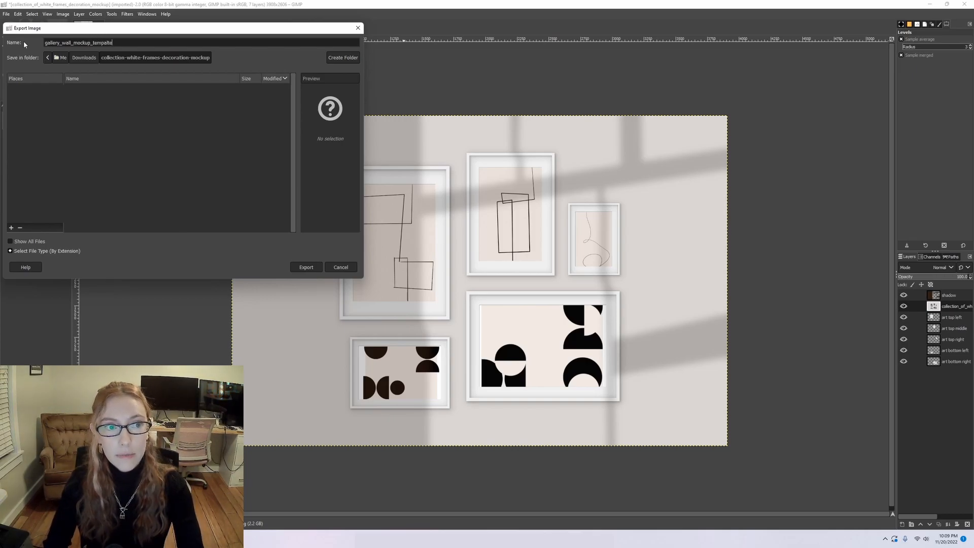
{"action": "key", "text": "BackSpace"}
{"action": "key", "text": "BackSpace"}
{"action": "type", "text": "late."}
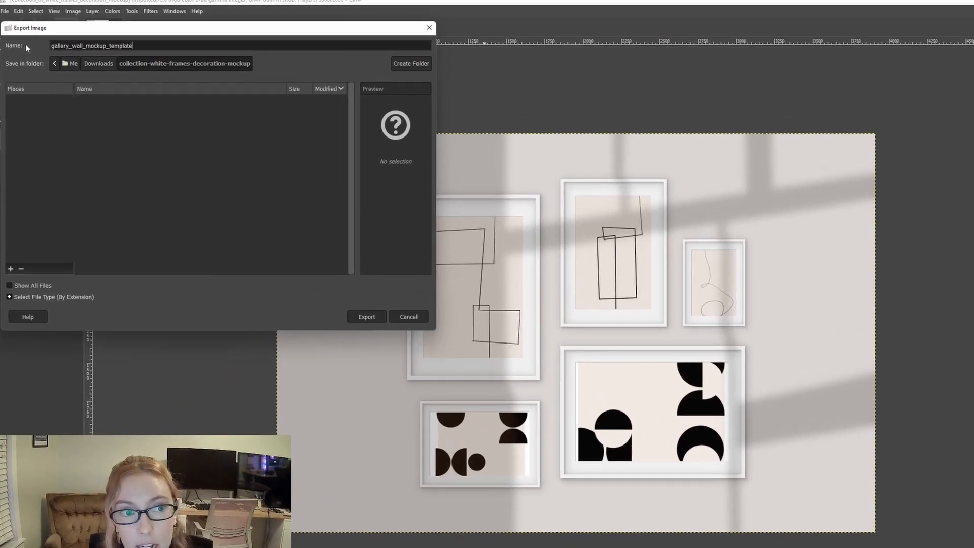
{"action": "type", "text": "x"}
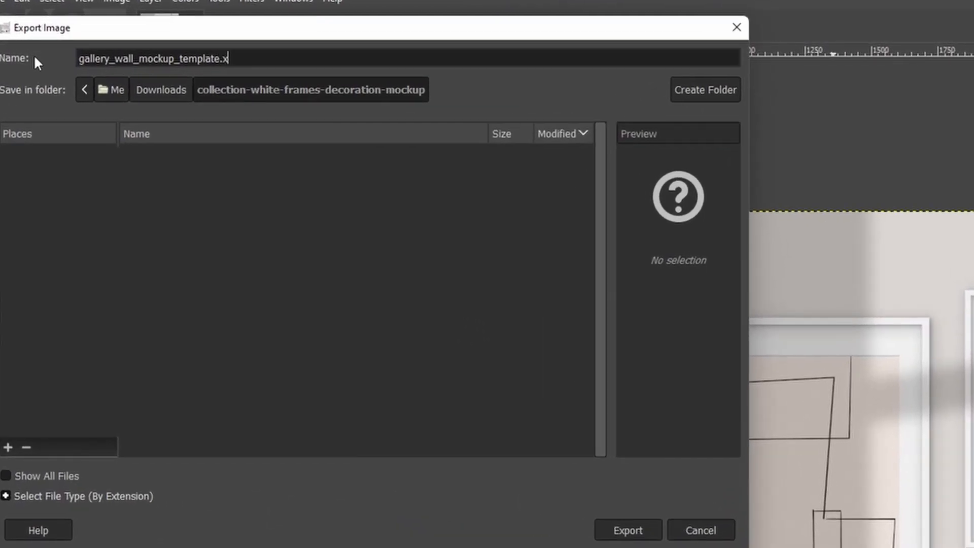
{"action": "type", "text": "cf"}
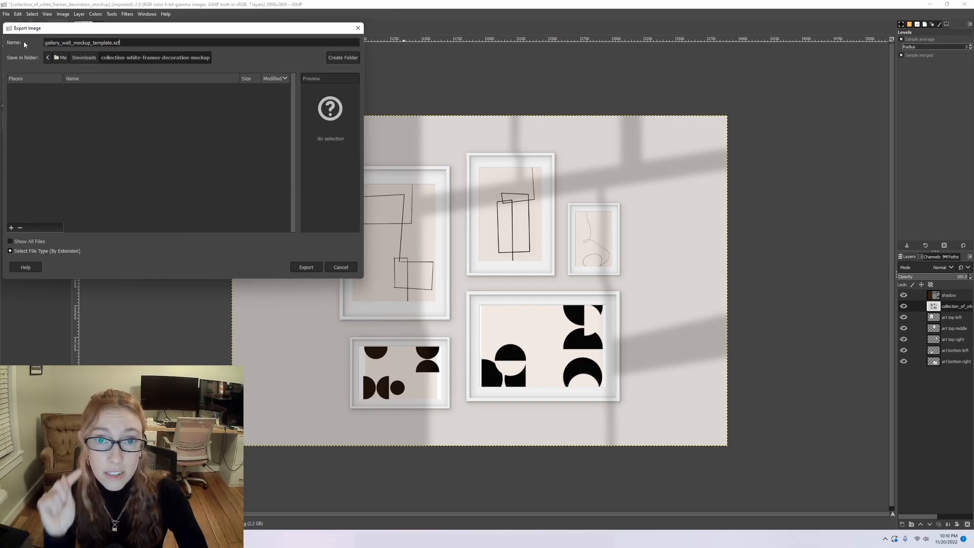
Change the export file name to gallery_wall_mockup_listing_photo_1.jpg.
{"action": "key", "text": "BackSpace"}
{"action": "key", "text": "BackSpace"}
{"action": "key", "text": "BackSpace"}
{"action": "key", "text": "BackSpace"}
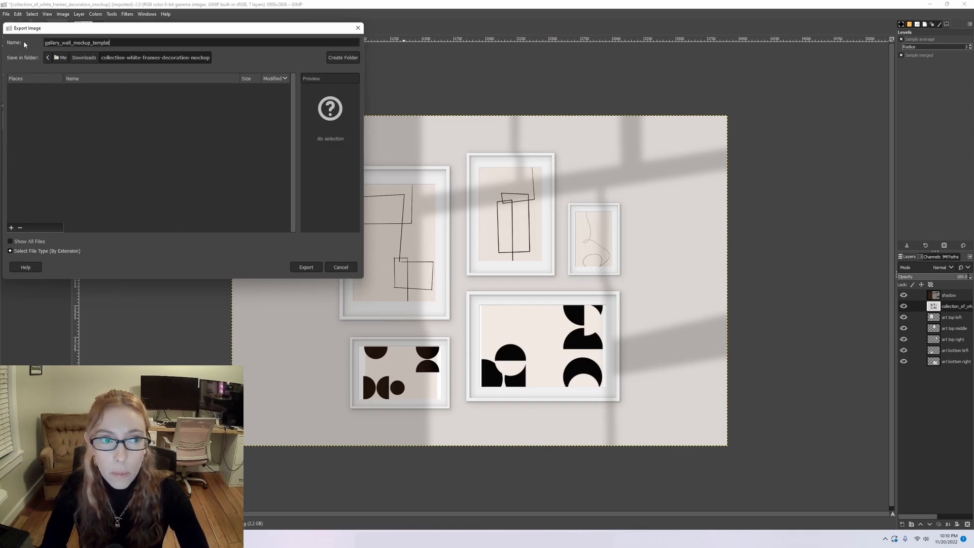
{"action": "key", "text": "BackSpace"}
{"action": "key", "text": "BackSpace"}
{"action": "key", "text": "BackSpace"}
{"action": "key", "text": "BackSpace"}
{"action": "key", "text": "BackSpace"}
{"action": "key", "text": "BackSpace"}
{"action": "type", "text": "listing_photo_1."}
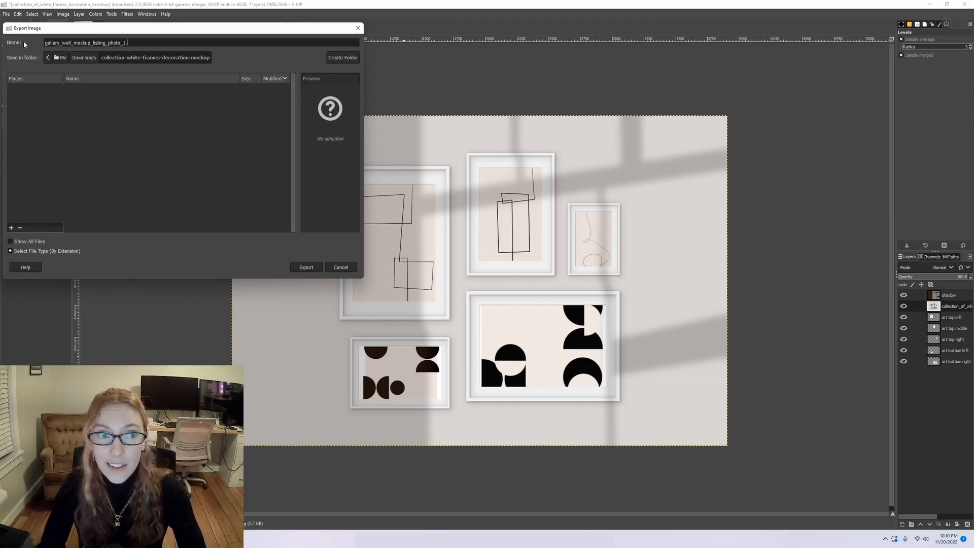
{"action": "type", "text": "jpg"}
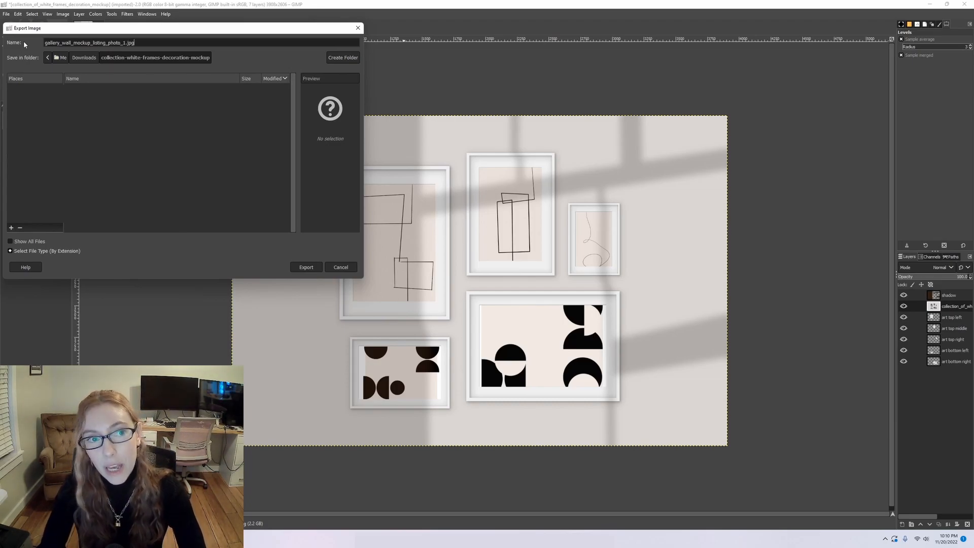